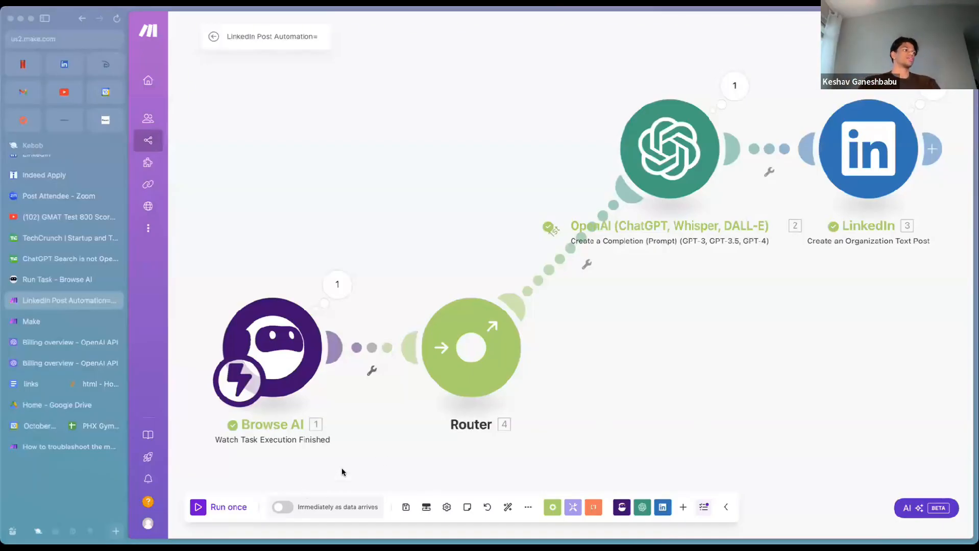
Browse the public templates gallery for ready-made automations that connect different apps.
{"action": "key", "text": "super+s"}
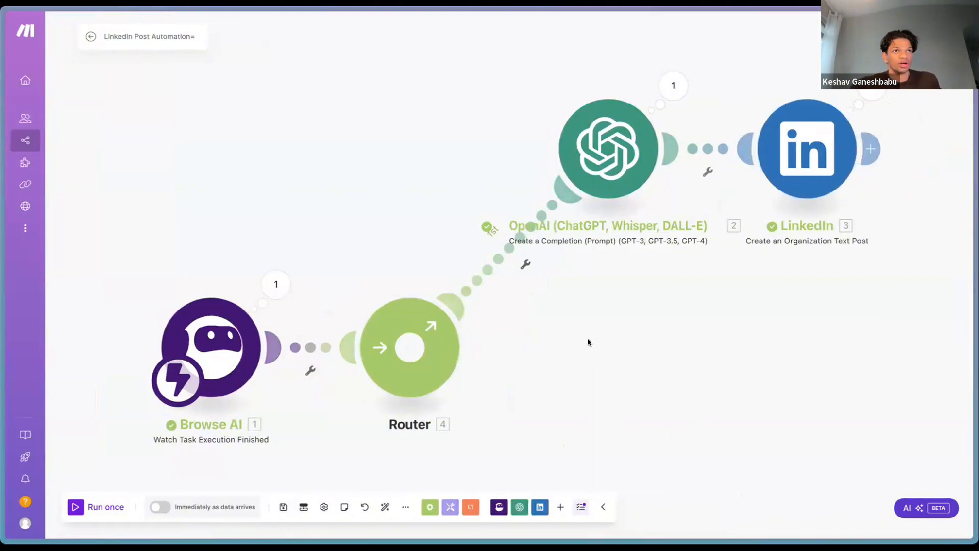
{"action": "mouse_move", "coordinate": [30, 143]}
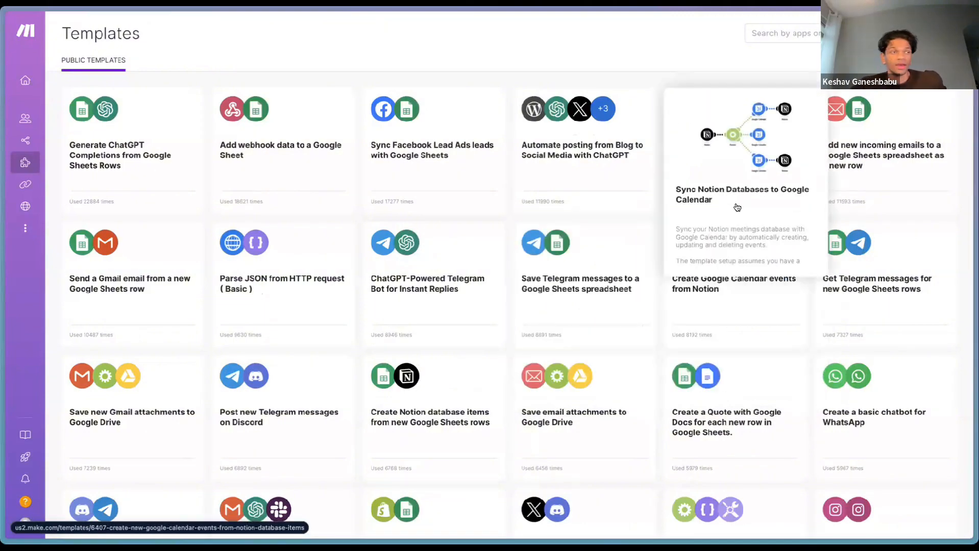
{"action": "scroll", "coordinate": [663, 357], "scroll_direction": "down", "scroll_amount": 4}
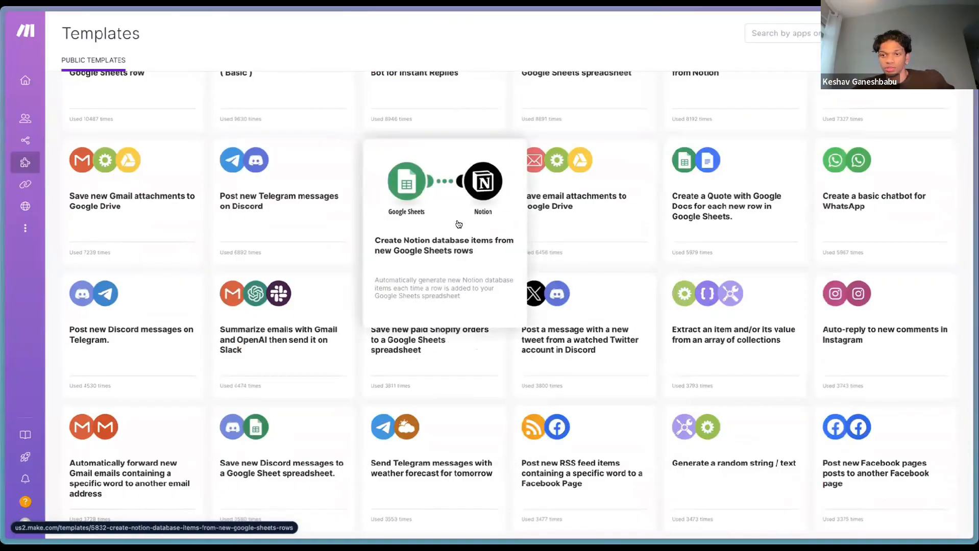
{"action": "scroll", "coordinate": [381, 387], "scroll_direction": "down", "scroll_amount": 3}
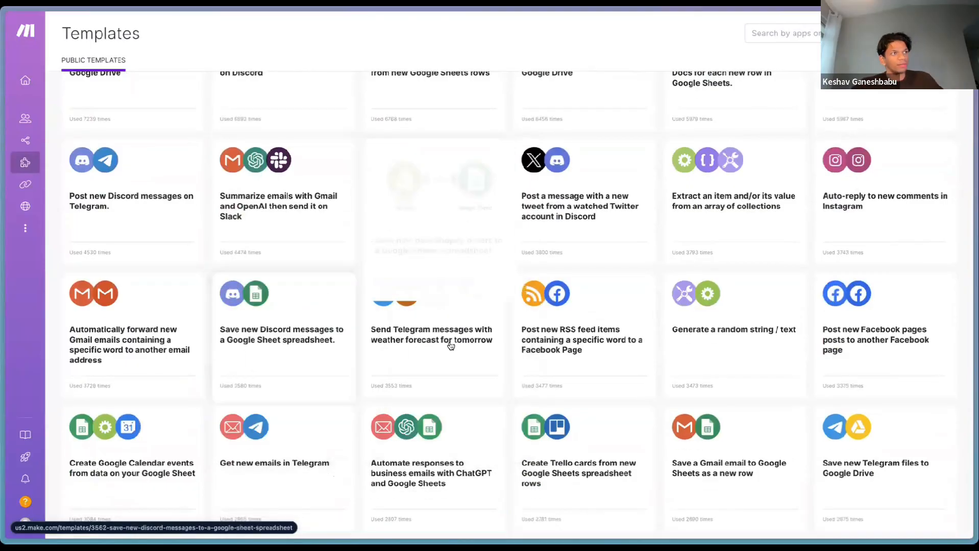
{"action": "scroll", "coordinate": [561, 363], "scroll_direction": "down", "scroll_amount": 8}
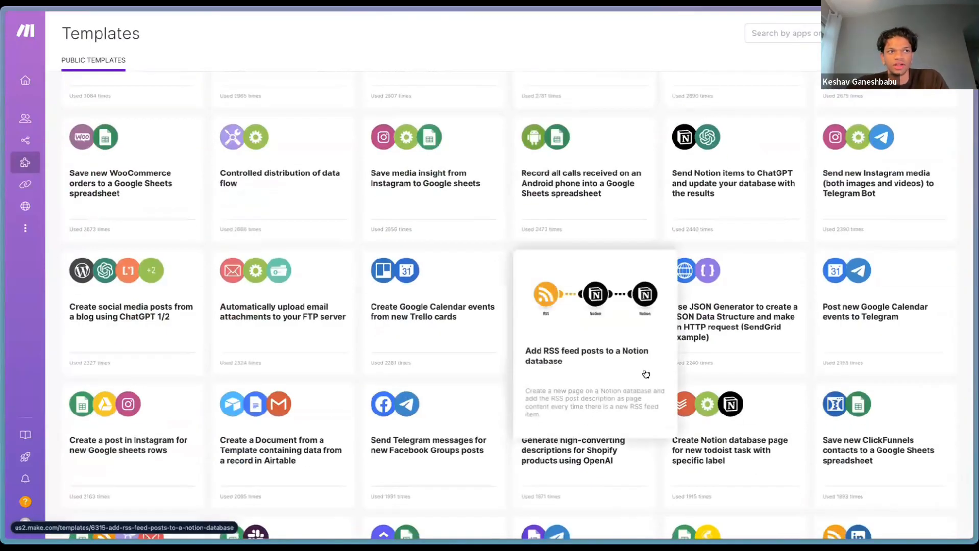
{"action": "scroll", "coordinate": [638, 376], "scroll_direction": "down", "scroll_amount": 6}
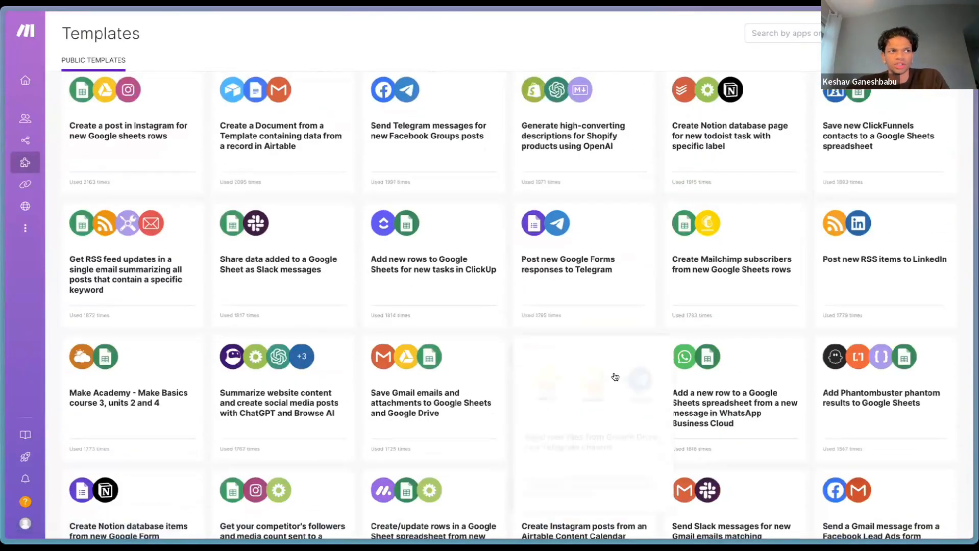
{"action": "scroll", "coordinate": [615, 376], "scroll_direction": "down", "scroll_amount": 2}
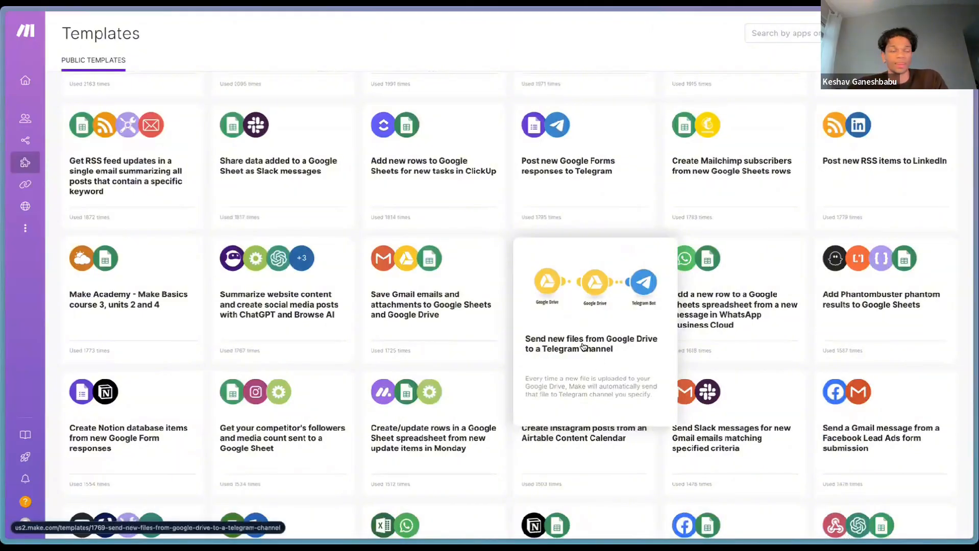
{"action": "scroll", "coordinate": [583, 348], "scroll_direction": "up", "scroll_amount": 15}
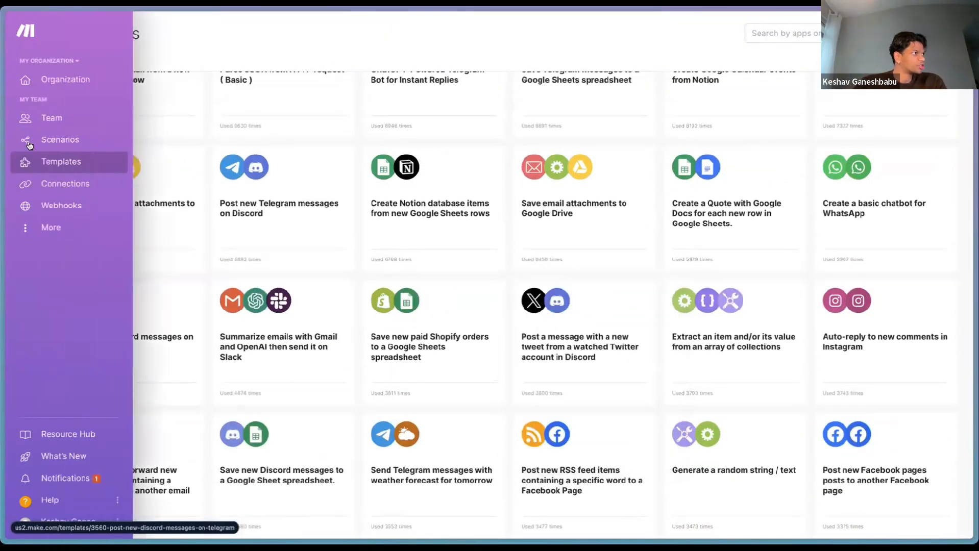
Open the LinkedIn Post Automation= scenario from the list of all scenarios in the diagram editor.
{"action": "left_click", "coordinate": [30, 143]}
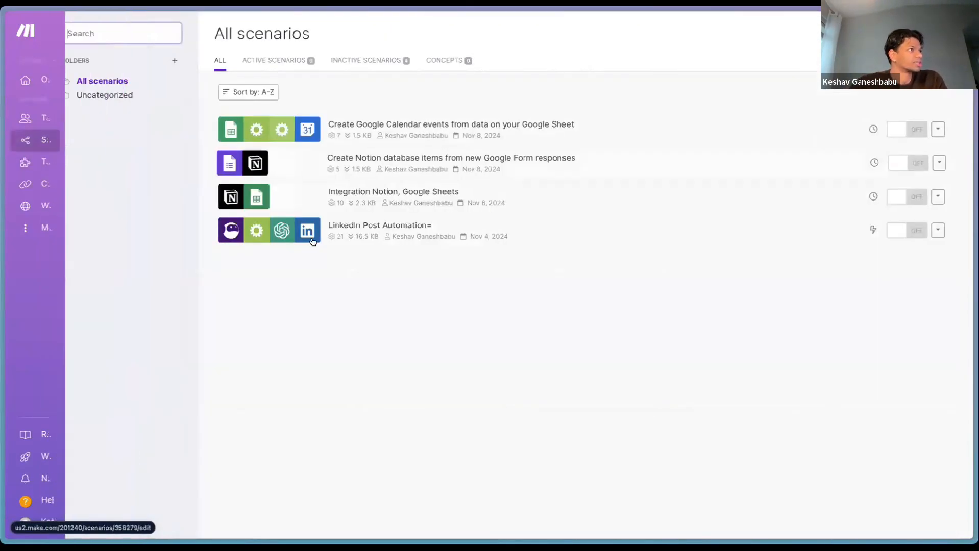
{"action": "left_click", "coordinate": [354, 236]}
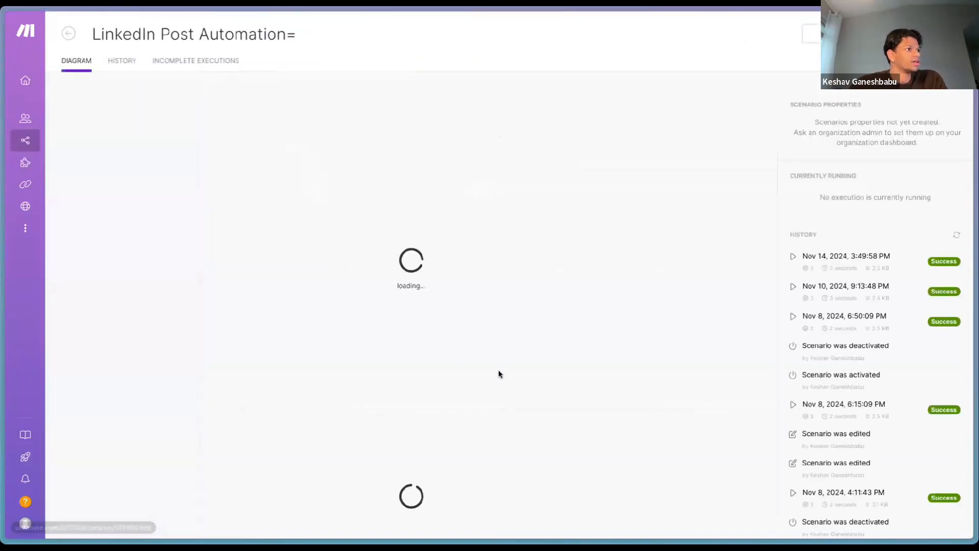
{"action": "left_click", "coordinate": [633, 367]}
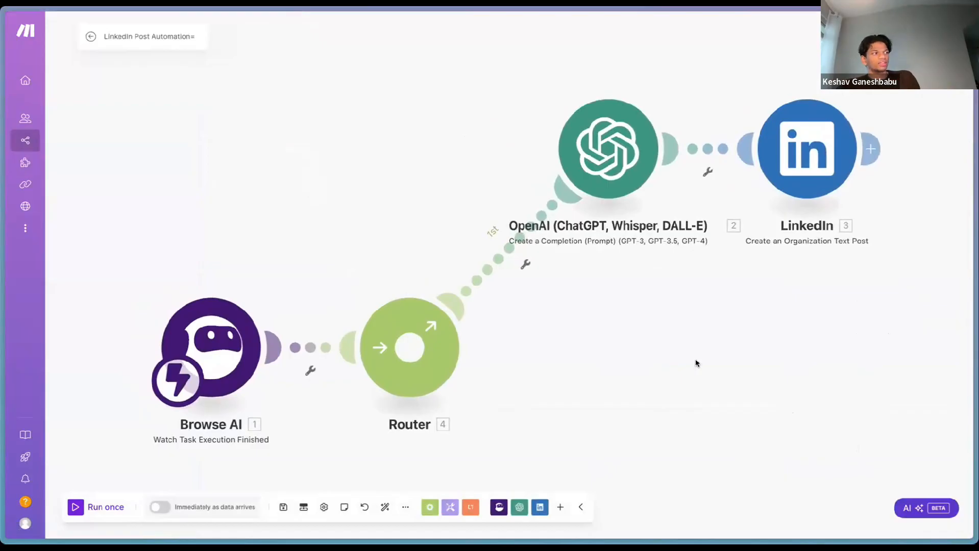
Examine the Browse AI trigger's webhook settings and the OpenAI module's message prompt with its mappable Browse AI items.
{"action": "left_click", "coordinate": [237, 356]}
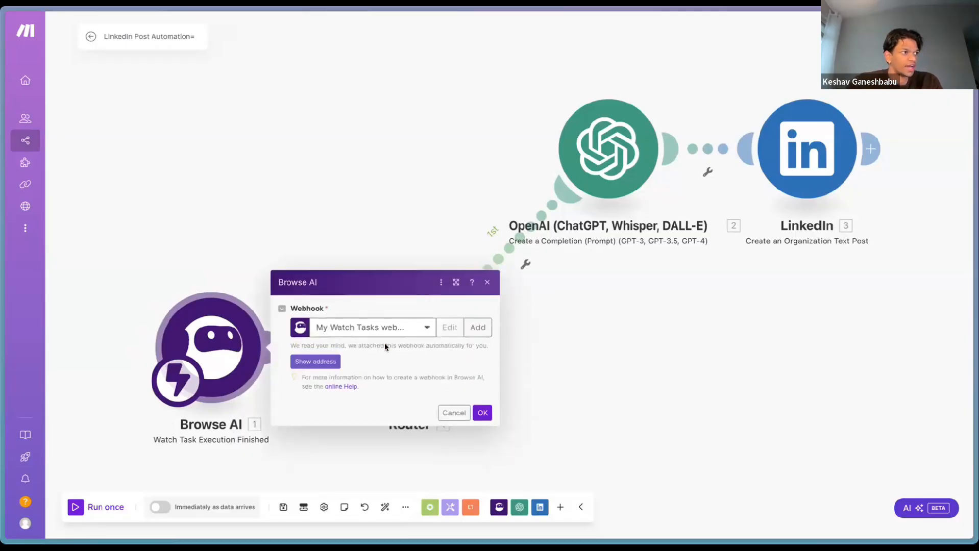
{"action": "left_click", "coordinate": [584, 416]}
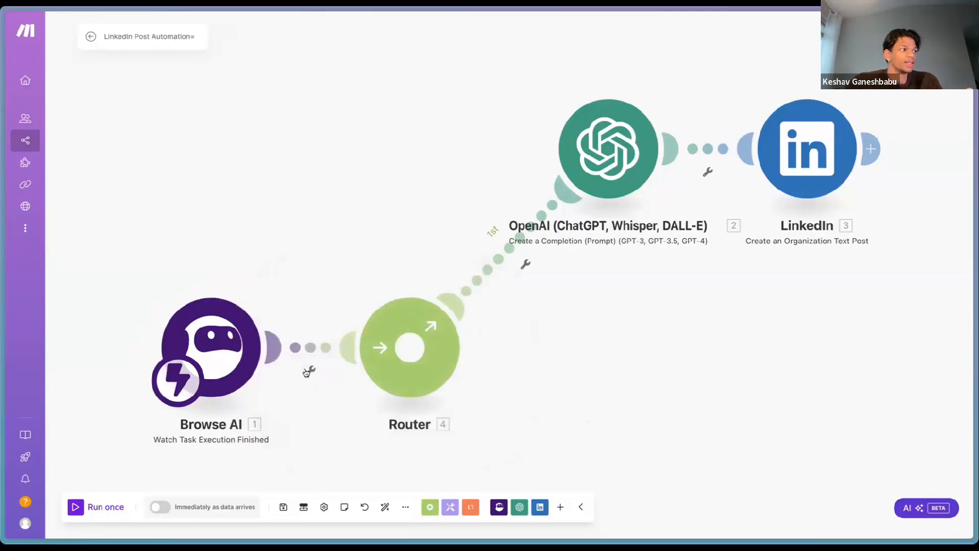
{"action": "left_click", "coordinate": [608, 151]}
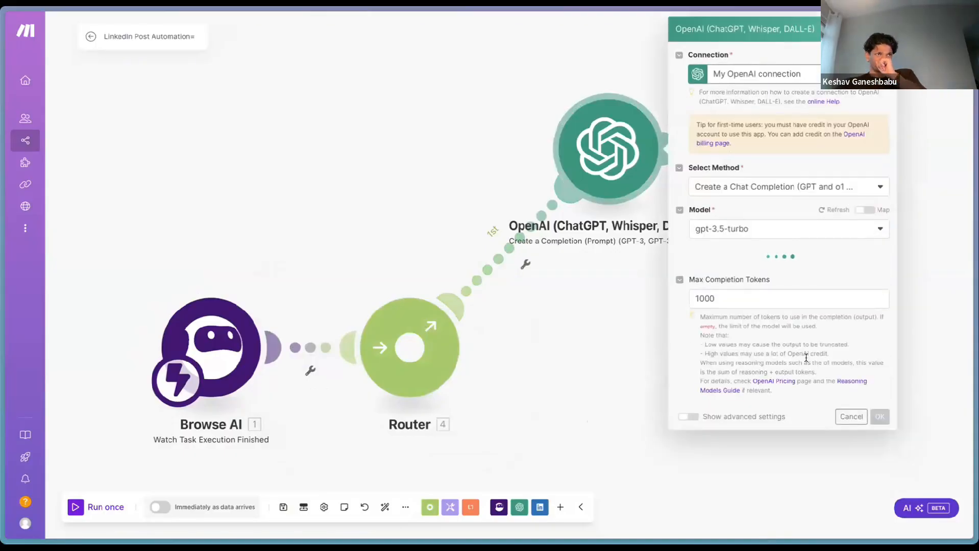
{"action": "scroll", "coordinate": [792, 280], "scroll_direction": "down", "scroll_amount": 2}
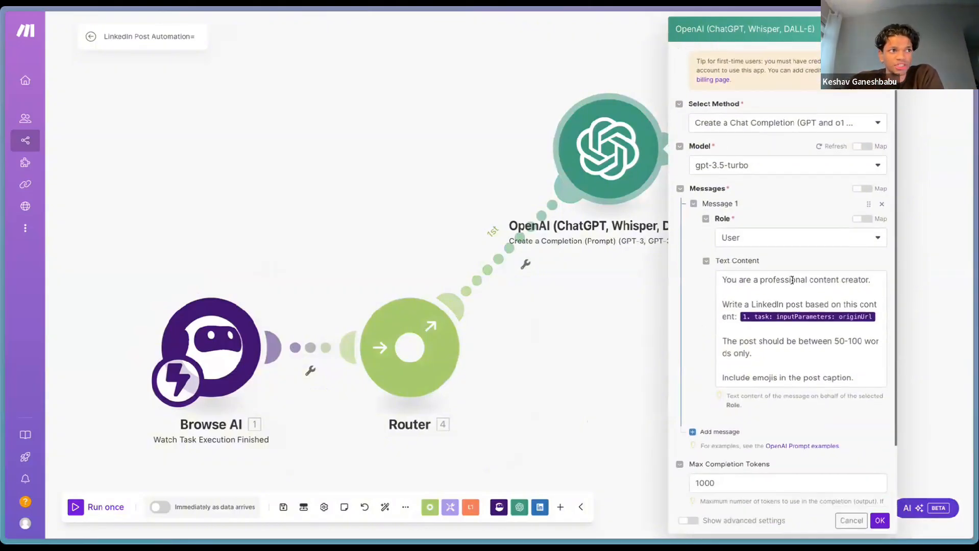
{"action": "scroll", "coordinate": [725, 283], "scroll_direction": "down", "scroll_amount": 2}
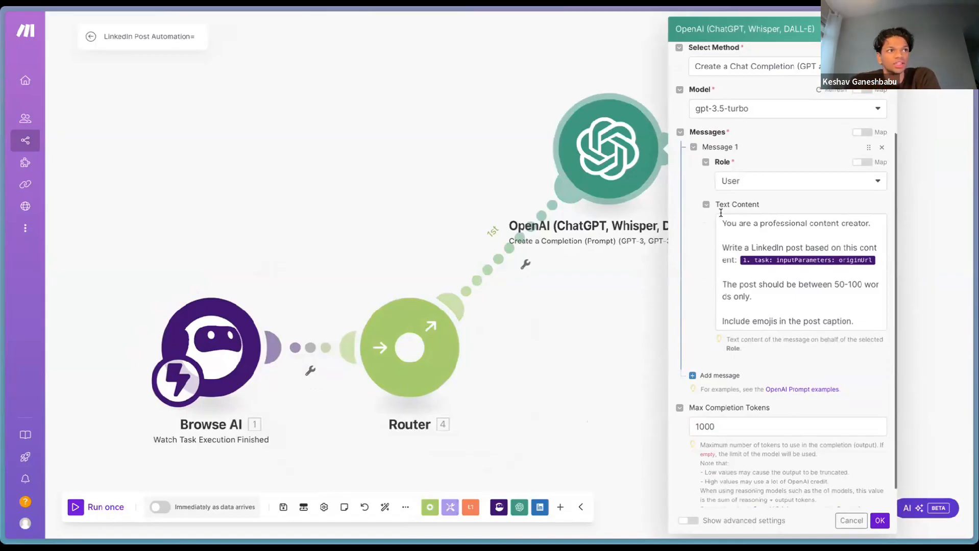
{"action": "left_click_drag", "start_coordinate": [721, 218], "coordinate": [877, 334]}
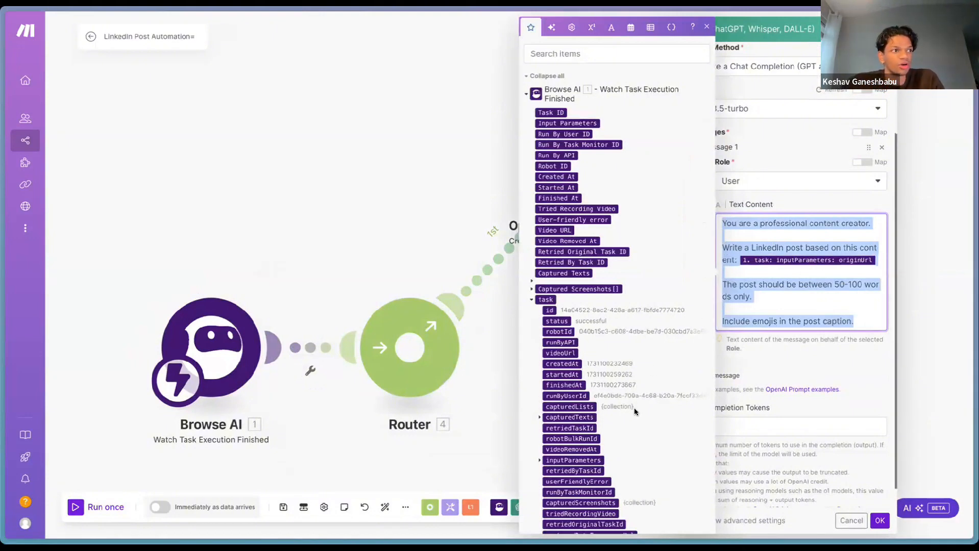
{"action": "scroll", "coordinate": [636, 411], "scroll_direction": "down", "scroll_amount": 1}
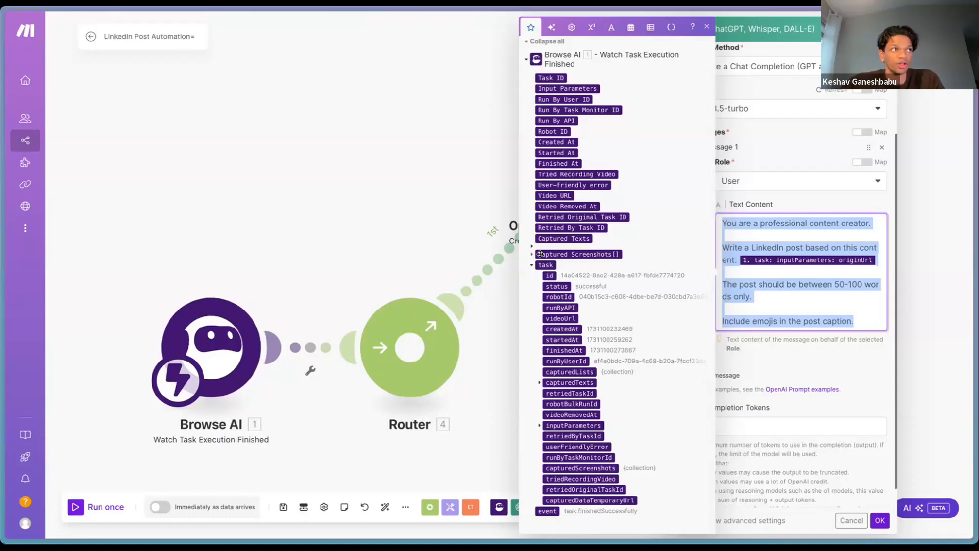
{"action": "left_click", "coordinate": [473, 97]}
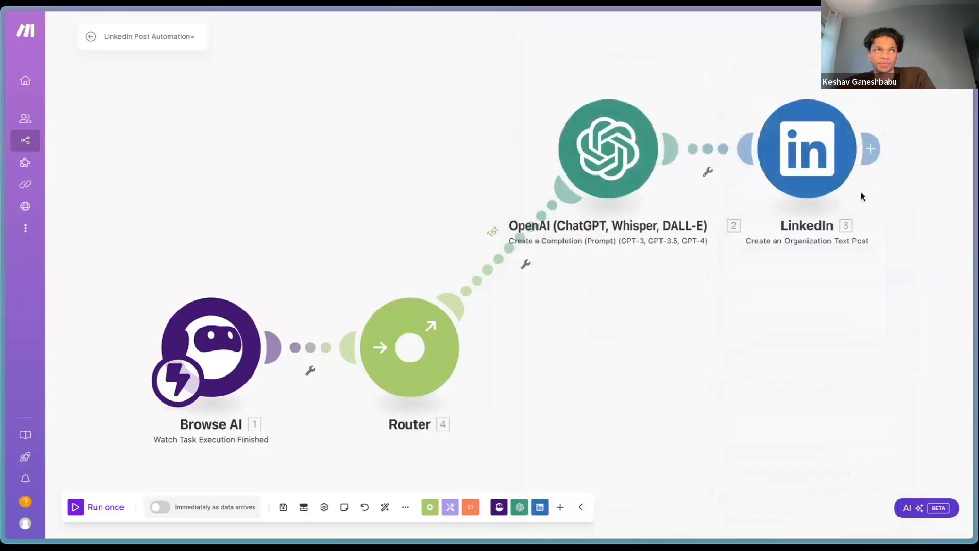
Review the LinkedIn module's organization, content, media type and link settings.
{"action": "left_click", "coordinate": [823, 173]}
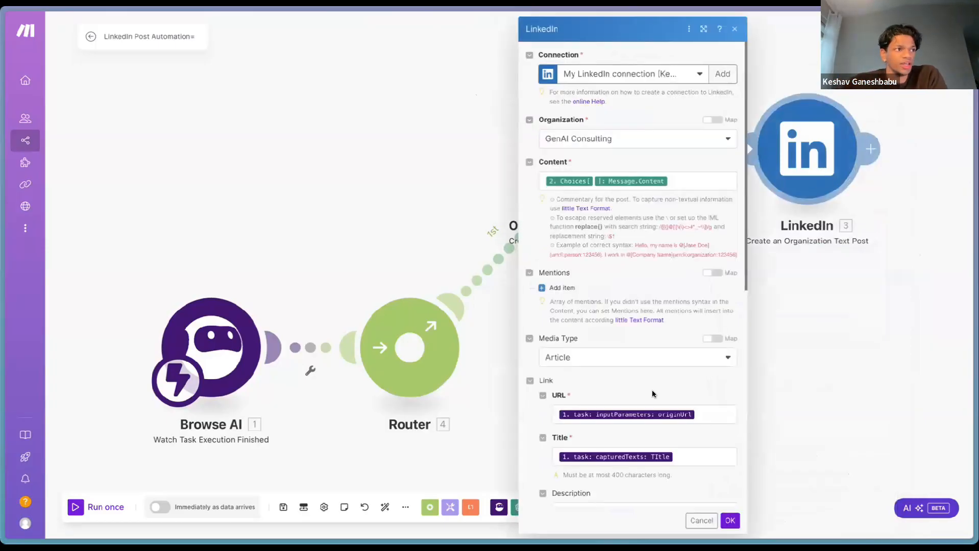
{"action": "scroll", "coordinate": [651, 296], "scroll_direction": "down", "scroll_amount": 3}
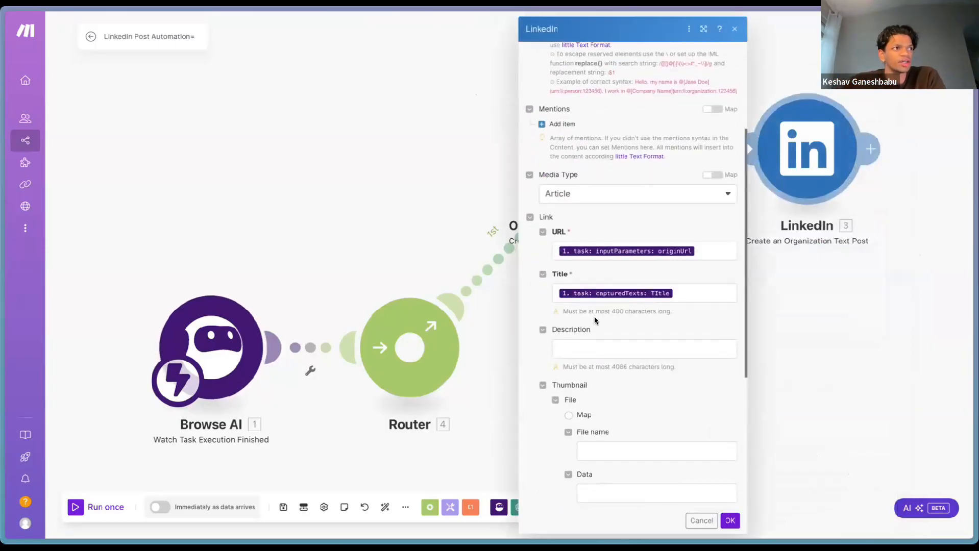
{"action": "scroll", "coordinate": [672, 289], "scroll_direction": "down", "scroll_amount": 5}
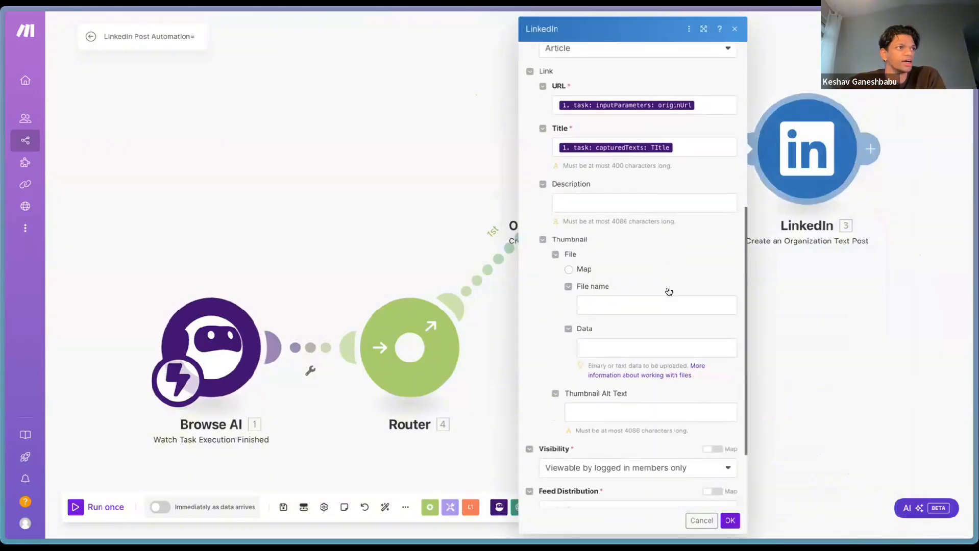
Map the Browse AI task item into the link Description of the LinkedIn post.
{"action": "left_click", "coordinate": [622, 204]}
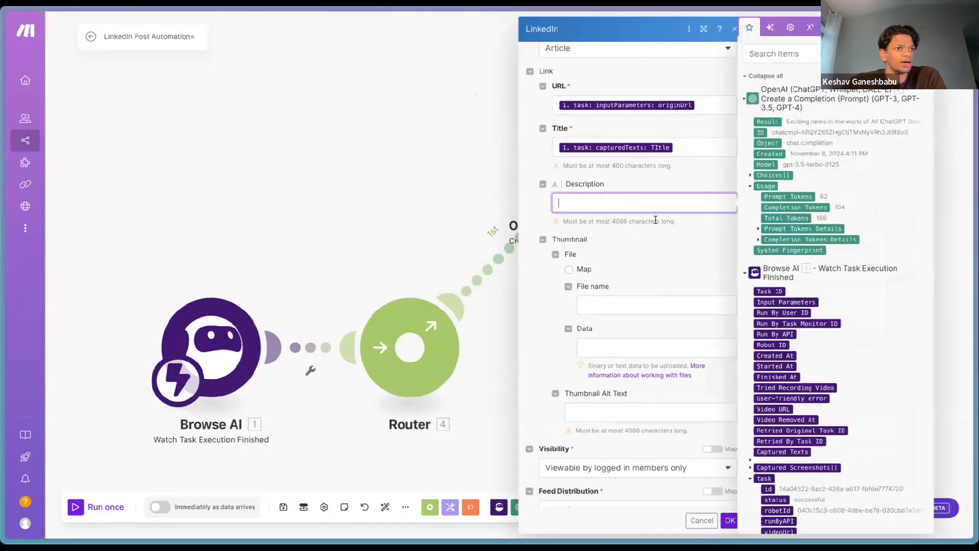
{"action": "scroll", "coordinate": [817, 390], "scroll_direction": "down", "scroll_amount": 3}
{"action": "scroll", "coordinate": [817, 390], "scroll_direction": "down", "scroll_amount": 2}
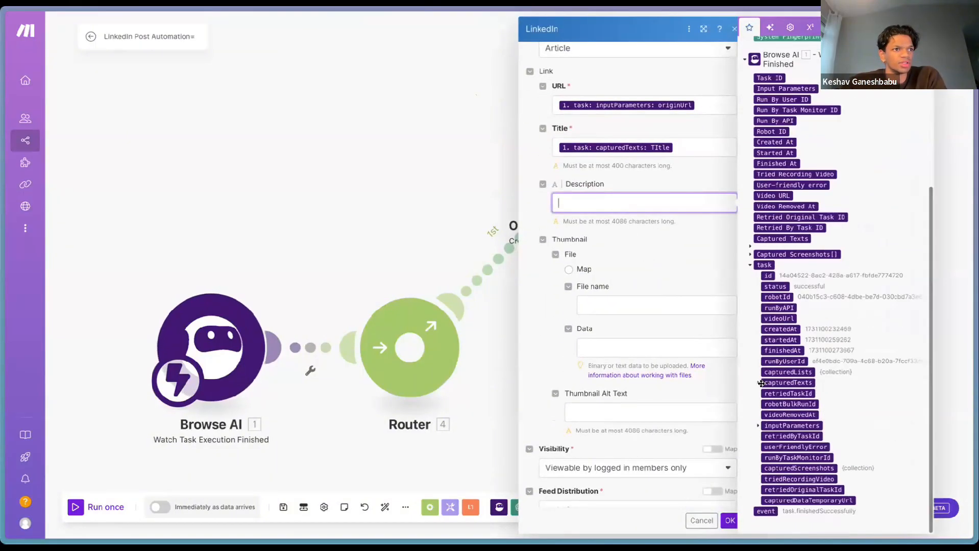
{"action": "left_click", "coordinate": [758, 426]}
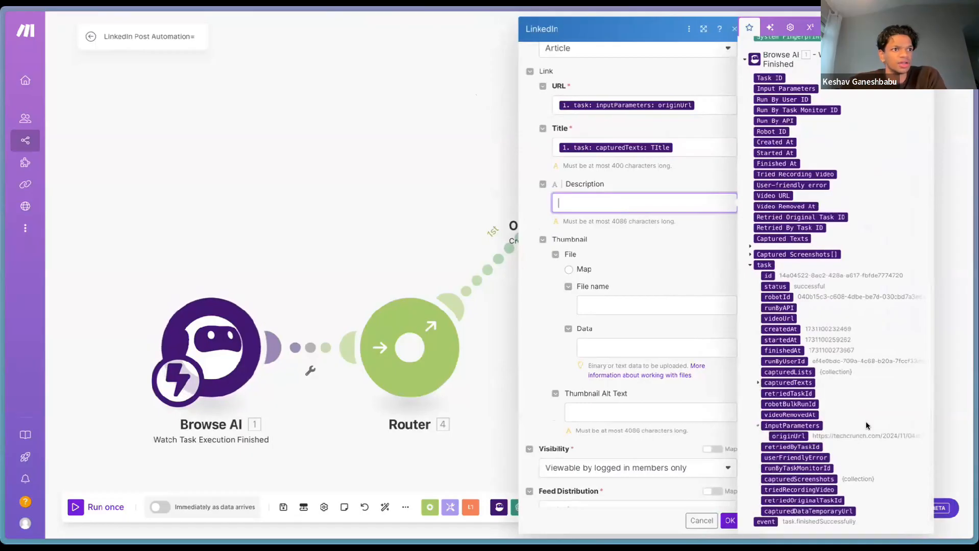
{"action": "scroll", "coordinate": [750, 306], "scroll_direction": "up", "scroll_amount": 1}
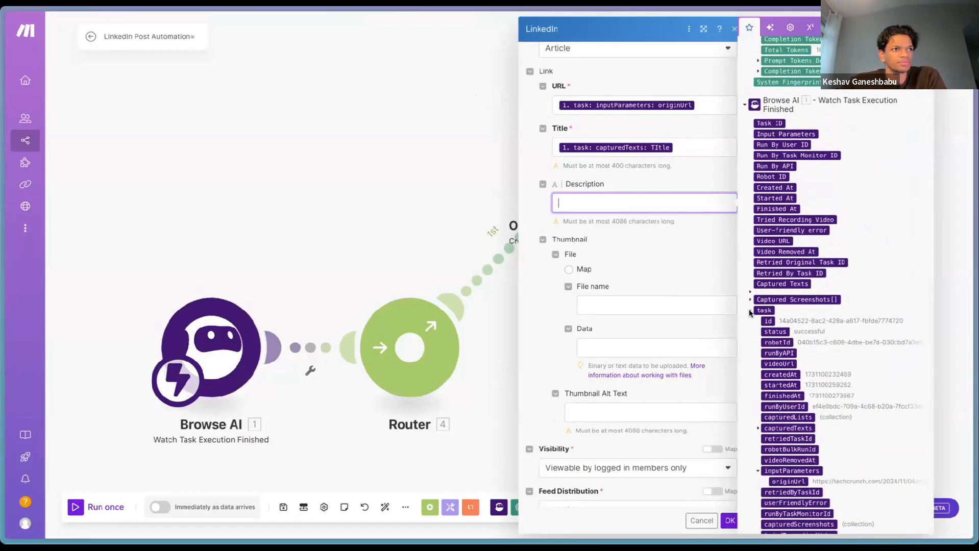
{"action": "left_click", "coordinate": [750, 310]}
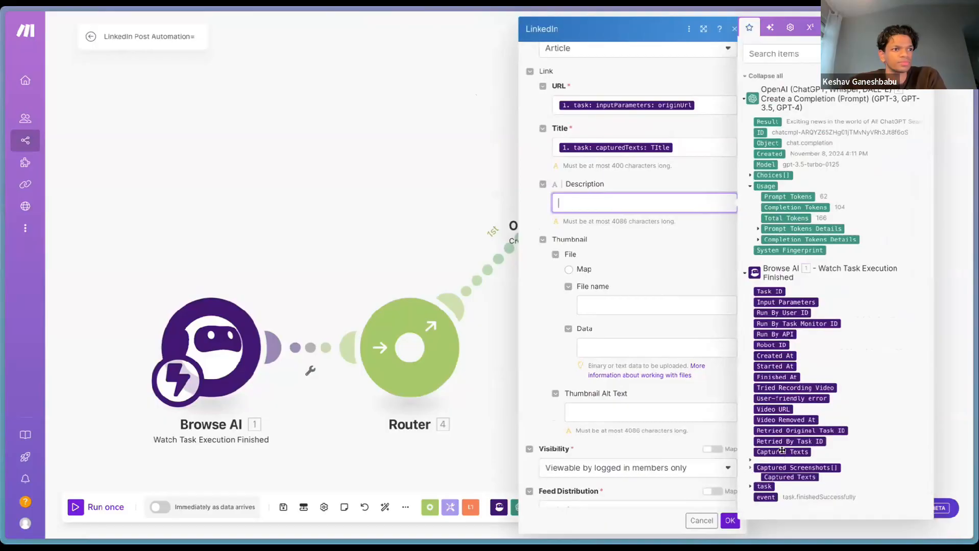
{"action": "left_click", "coordinate": [750, 468]}
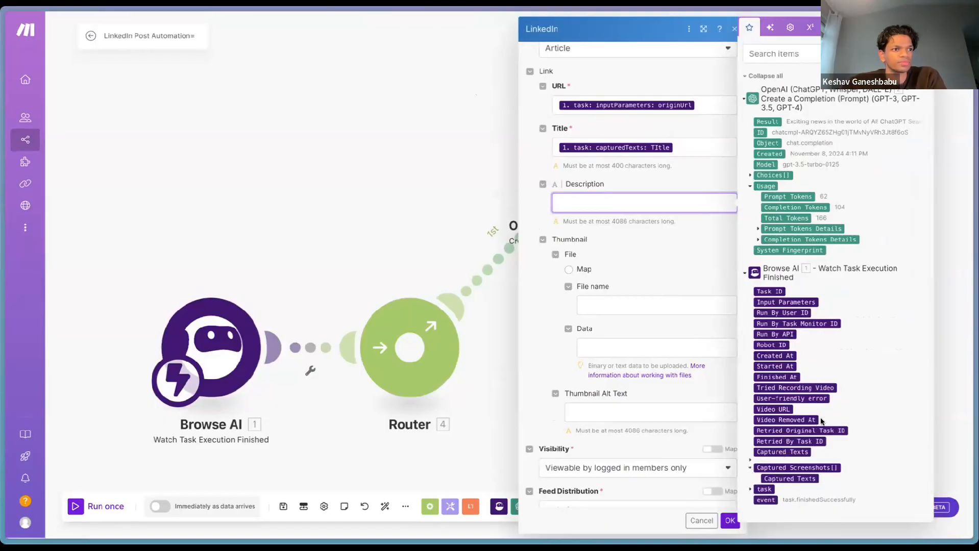
{"action": "left_click", "coordinate": [761, 490]}
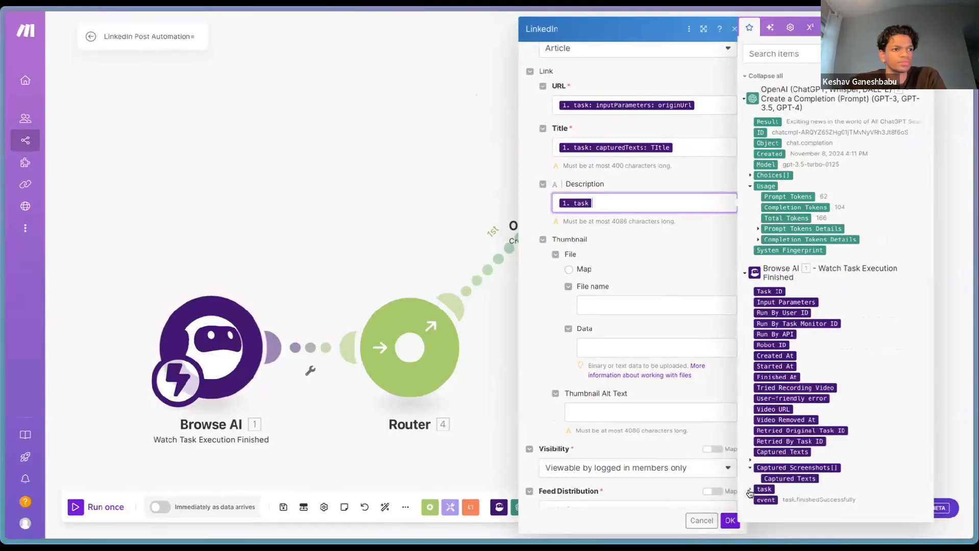
Expand the capturedTexts items under the Browse AI task, and close the LinkedIn module's settings with the mapping kept.
{"action": "left_click", "coordinate": [751, 489]}
{"action": "scroll", "coordinate": [817, 440], "scroll_direction": "down", "scroll_amount": 4}
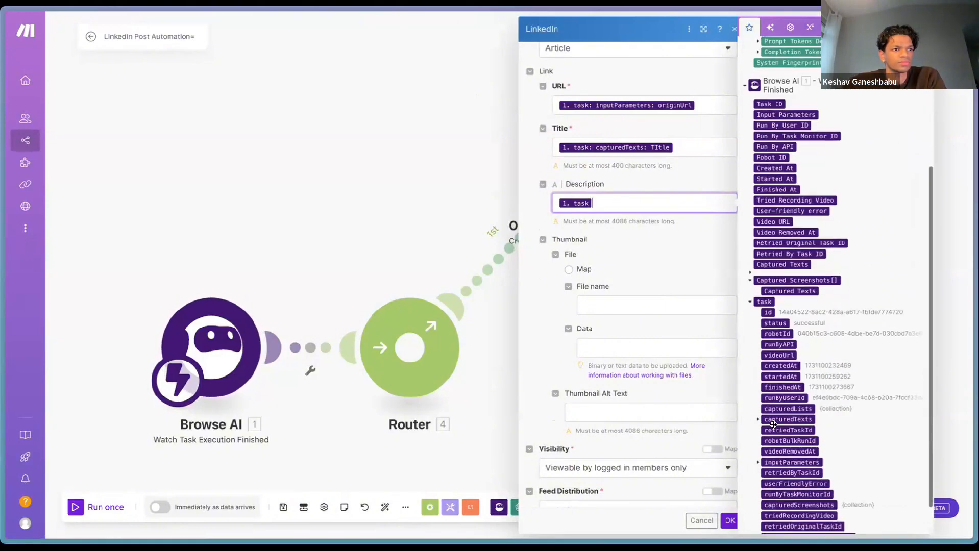
{"action": "left_click", "coordinate": [757, 422]}
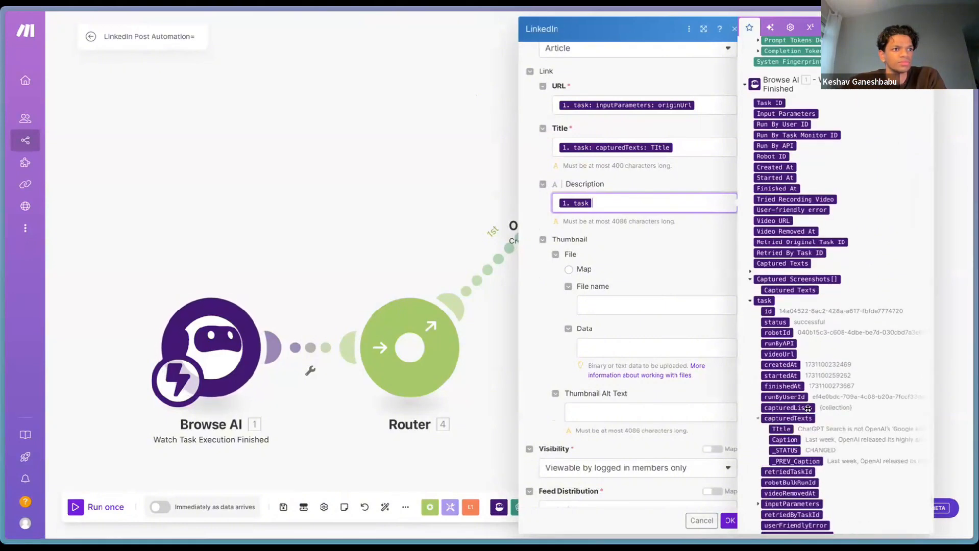
{"action": "scroll", "coordinate": [791, 390], "scroll_direction": "down", "scroll_amount": 1}
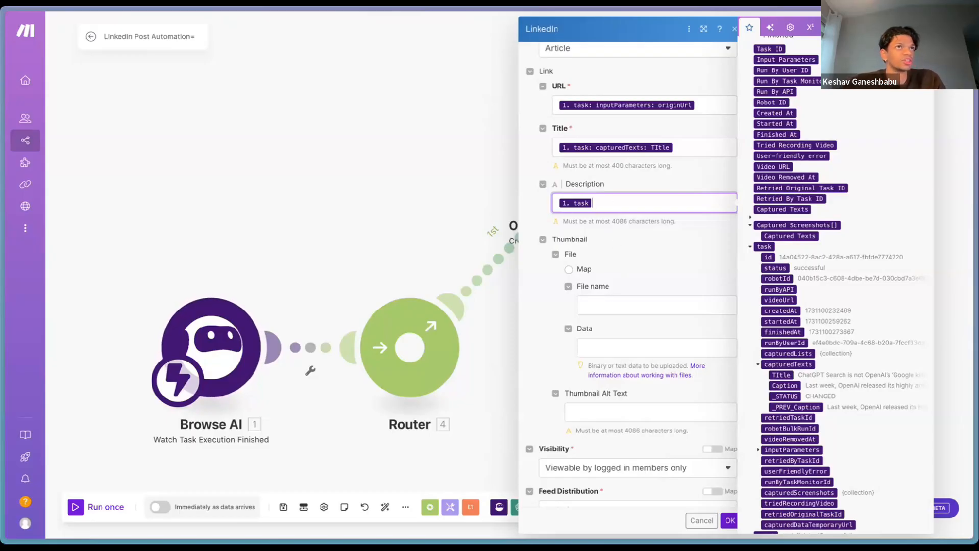
{"action": "left_click", "coordinate": [924, 27]}
{"action": "left_click", "coordinate": [862, 293]}
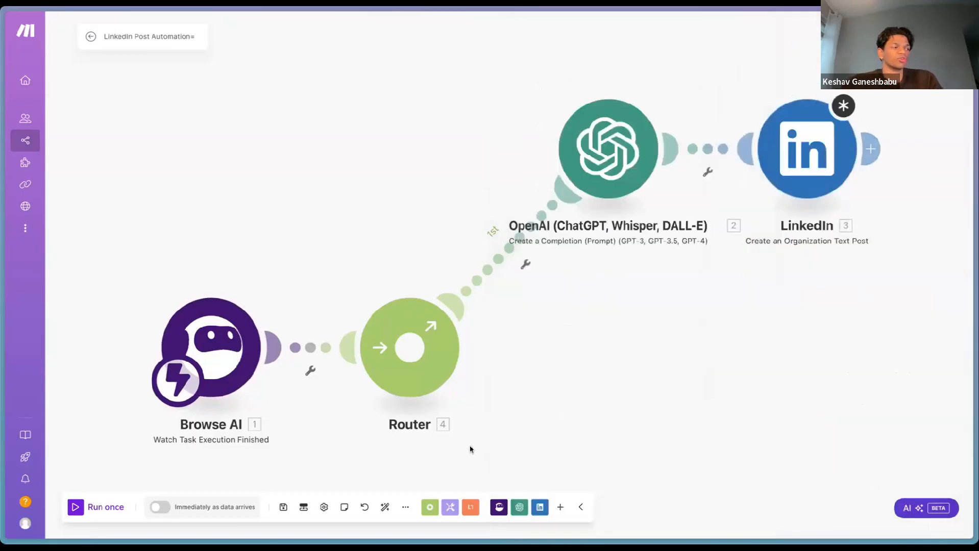
Switch from the Make scenario to Browse AI's run page for the Title and Caption Extraction robot.
{"action": "key", "text": "super+s"}
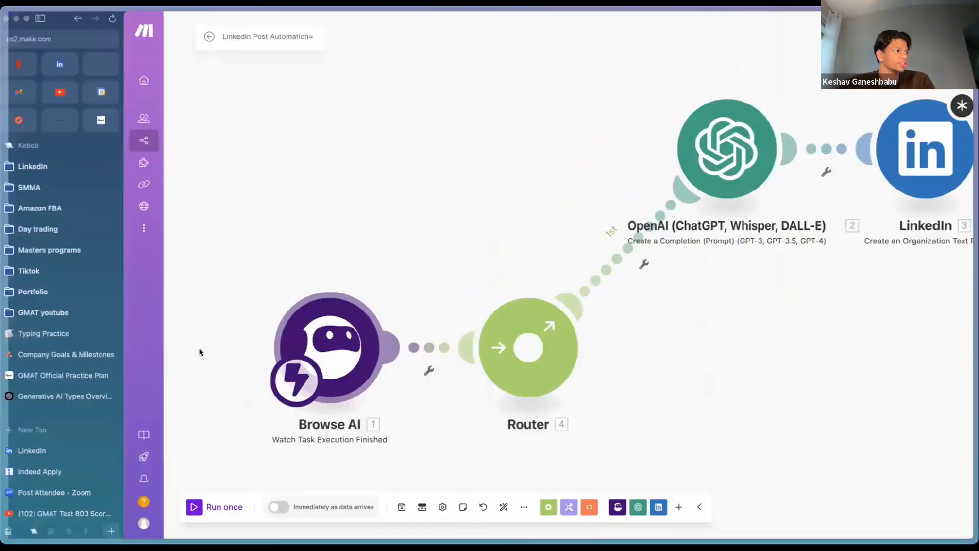
{"action": "scroll", "coordinate": [55, 331], "scroll_direction": "down", "scroll_amount": 6}
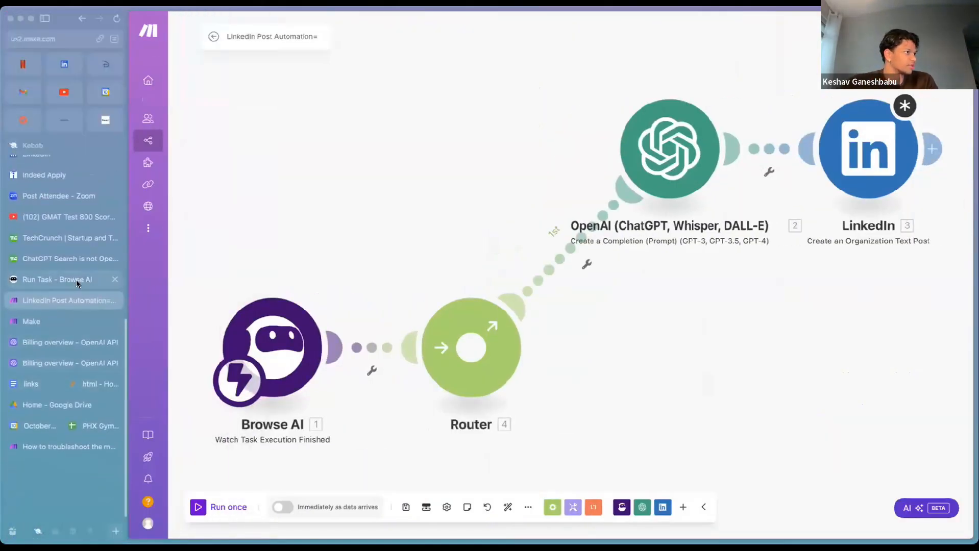
{"action": "left_click", "coordinate": [76, 280]}
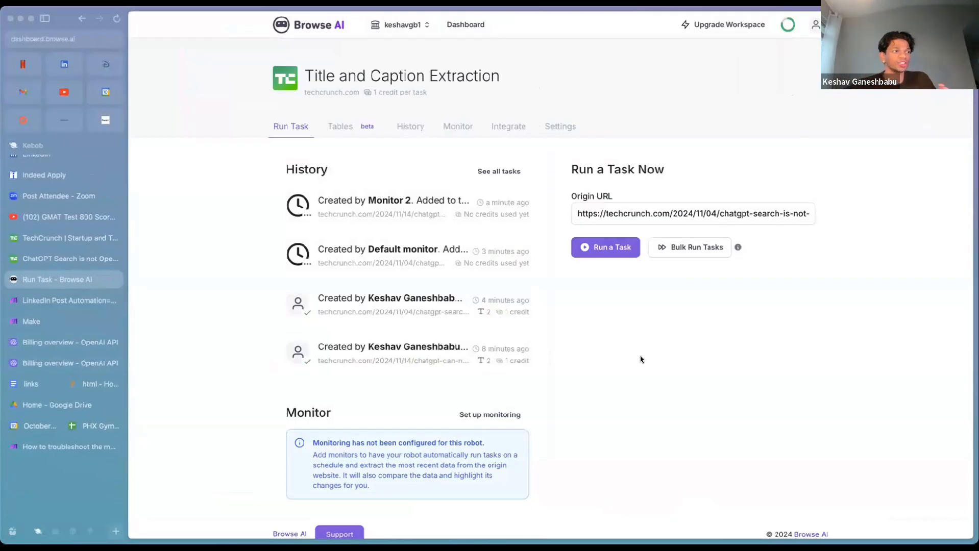
{"action": "scroll", "coordinate": [640, 359], "scroll_direction": "down", "scroll_amount": 1}
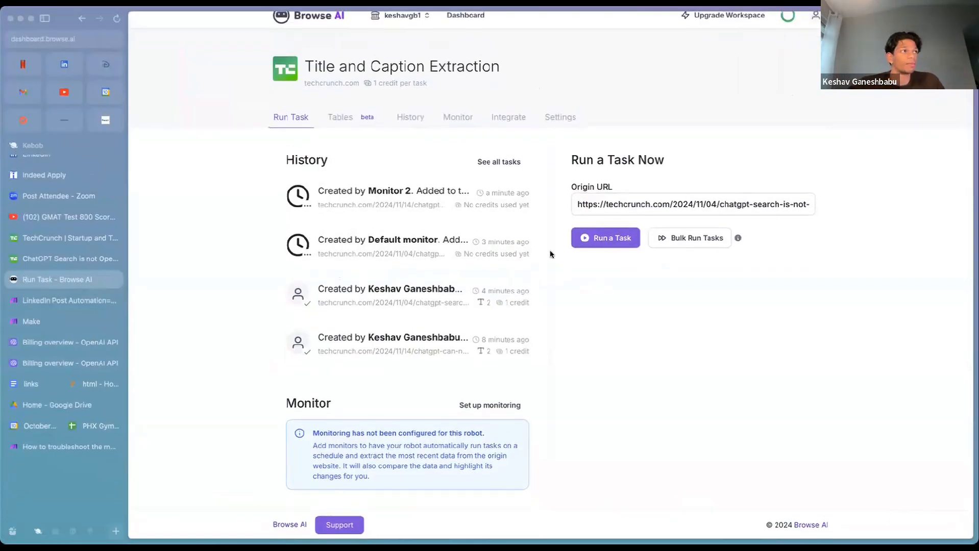
Start re-training the Title and Caption Extraction robot from its settings, using Robot Studio.
{"action": "left_click", "coordinate": [512, 117]}
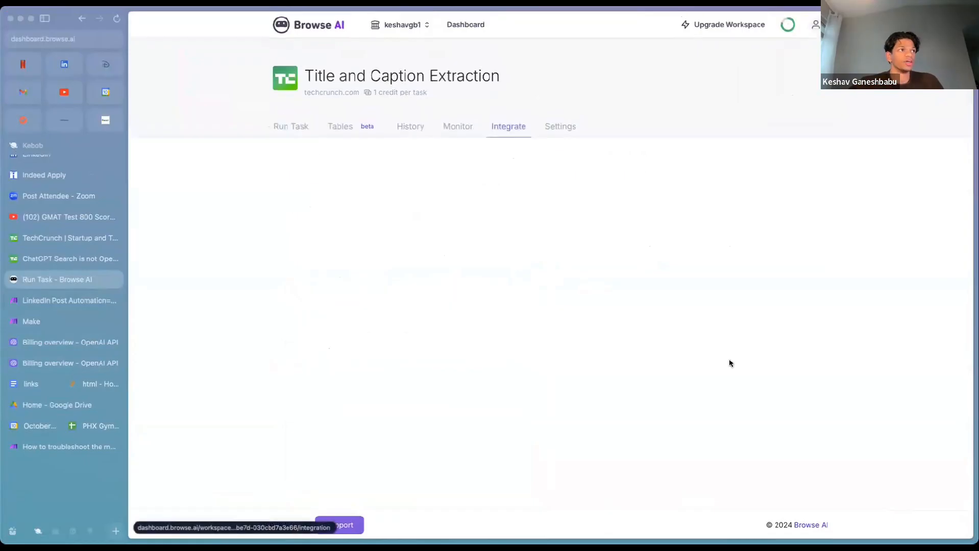
{"action": "left_click", "coordinate": [560, 125]}
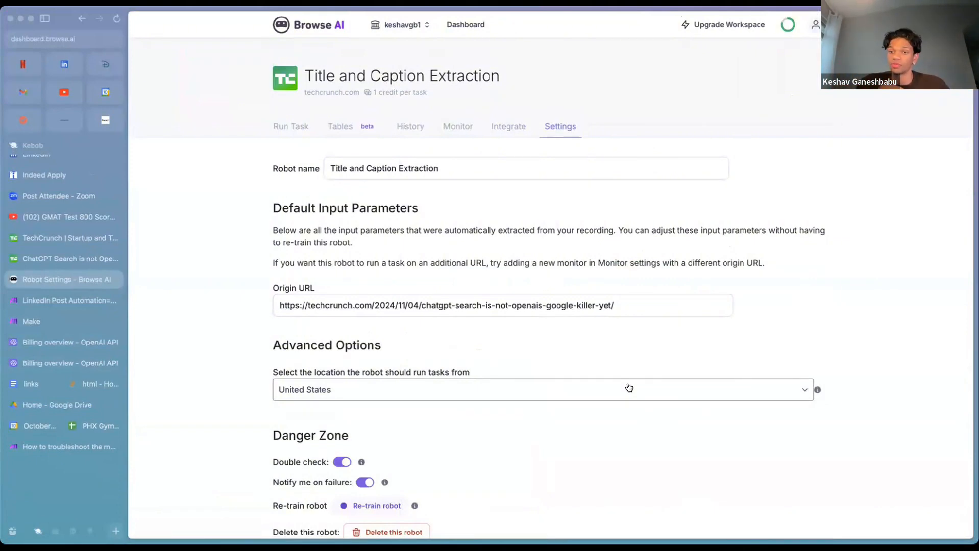
{"action": "scroll", "coordinate": [482, 394], "scroll_direction": "down", "scroll_amount": 2}
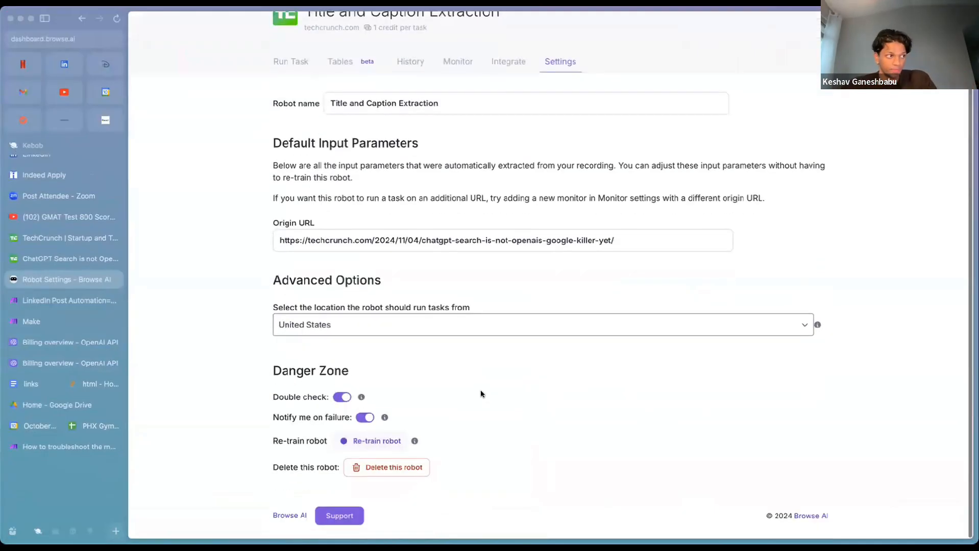
{"action": "left_click", "coordinate": [379, 451]}
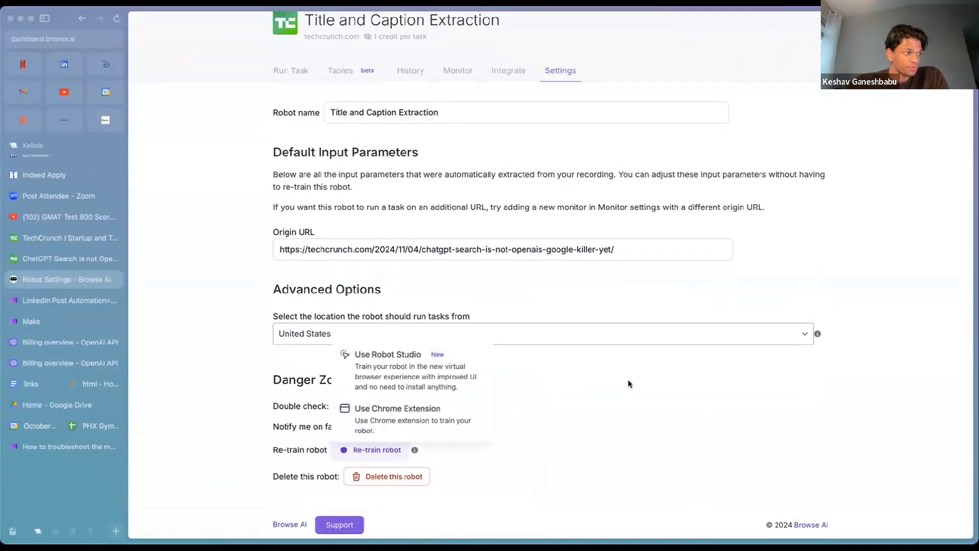
{"action": "left_click", "coordinate": [436, 374]}
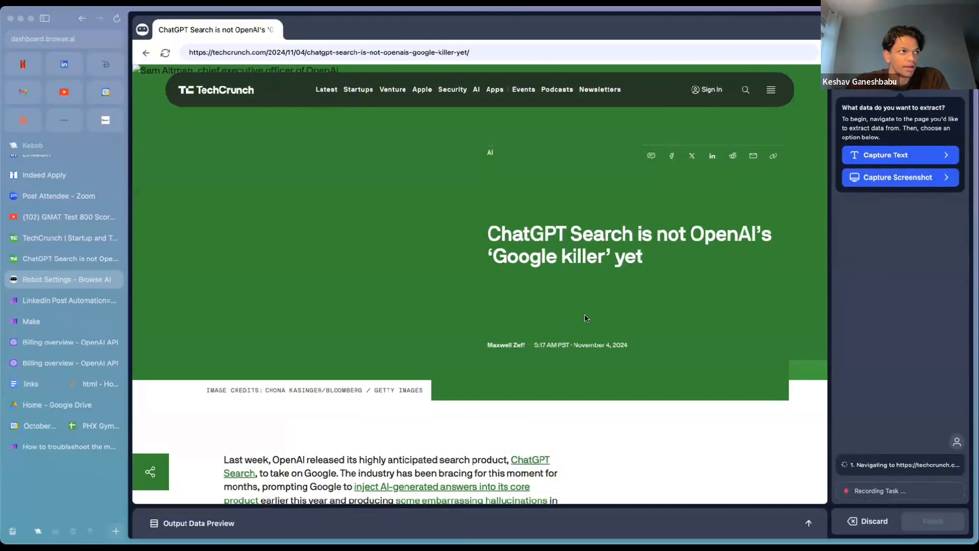
Select the headline of the TechCrunch article as a single text capture and confirm the selection.
{"action": "scroll", "coordinate": [586, 318], "scroll_direction": "down", "scroll_amount": 2}
{"action": "scroll", "coordinate": [583, 321], "scroll_direction": "up", "scroll_amount": 1}
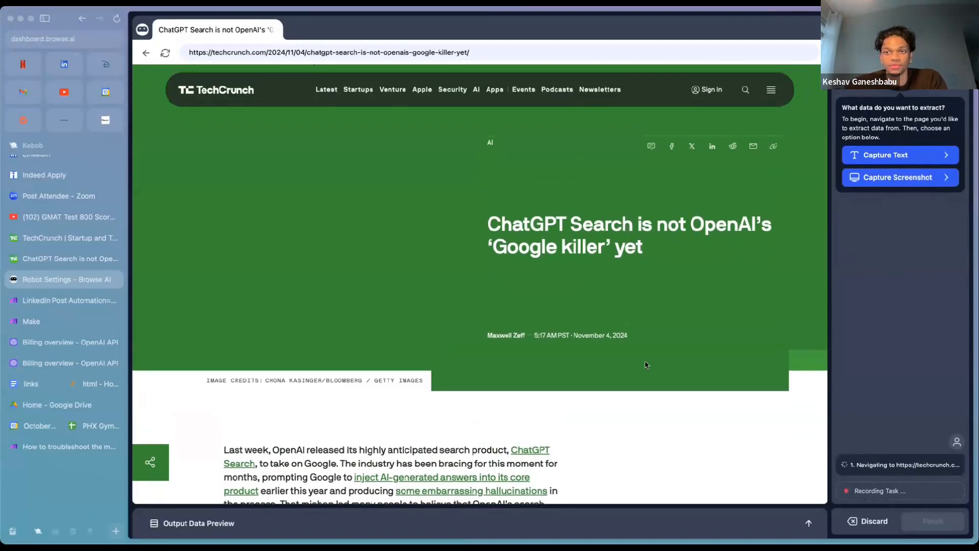
{"action": "scroll", "coordinate": [646, 365], "scroll_direction": "down", "scroll_amount": 2}
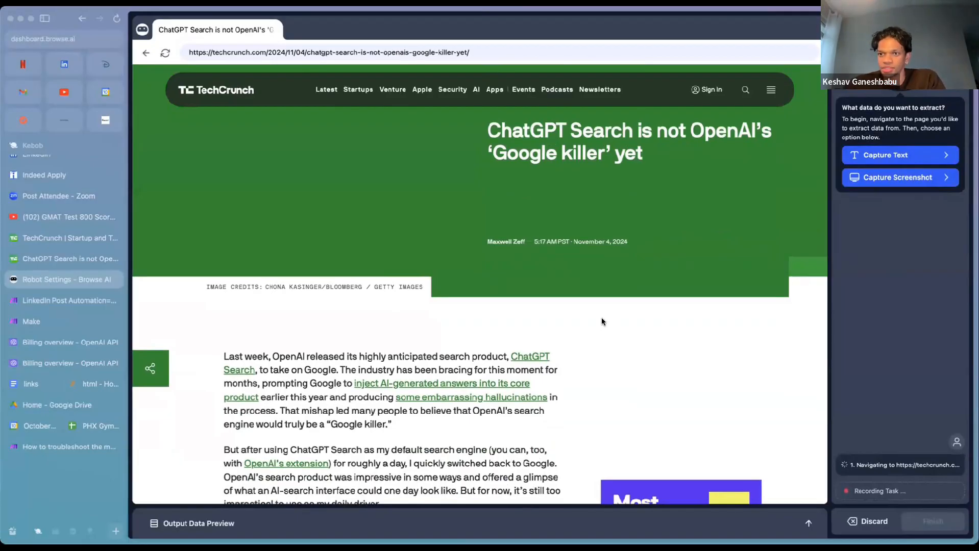
{"action": "scroll", "coordinate": [609, 309], "scroll_direction": "up", "scroll_amount": 2}
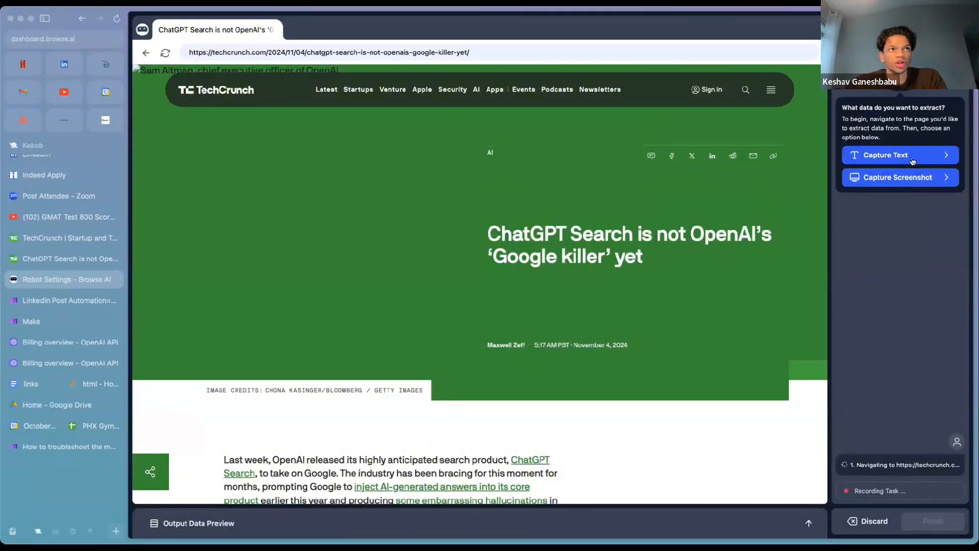
{"action": "key", "text": "super+s"}
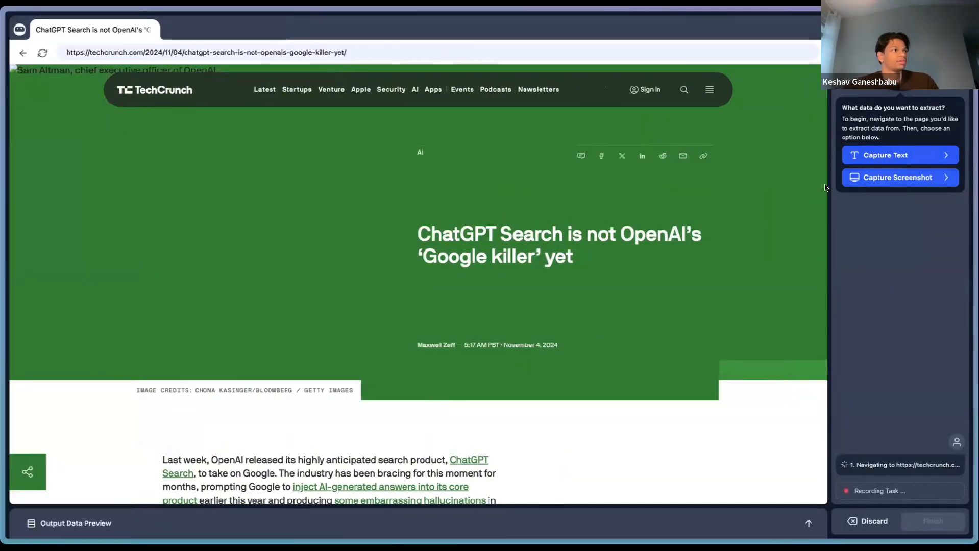
{"action": "left_click", "coordinate": [882, 157]}
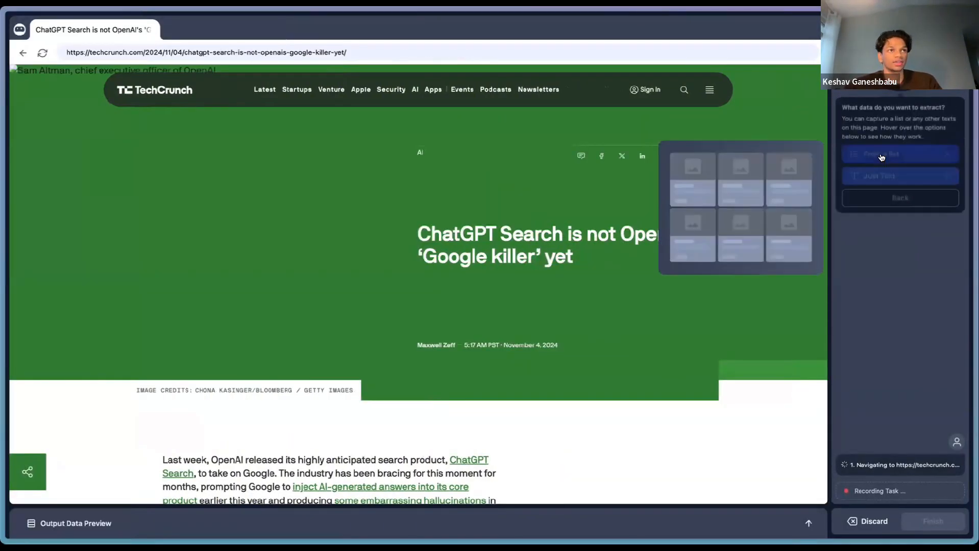
{"action": "left_click", "coordinate": [911, 180]}
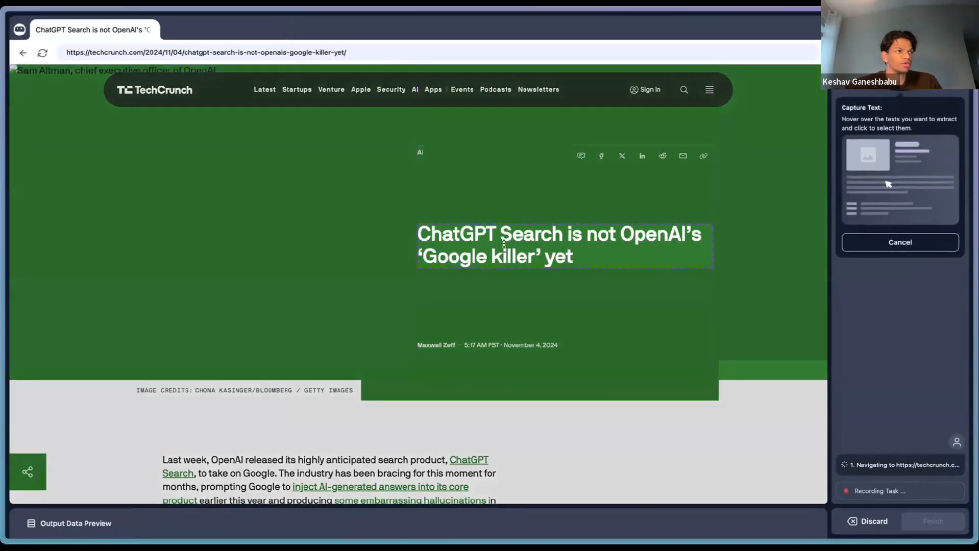
{"action": "left_click", "coordinate": [504, 245]}
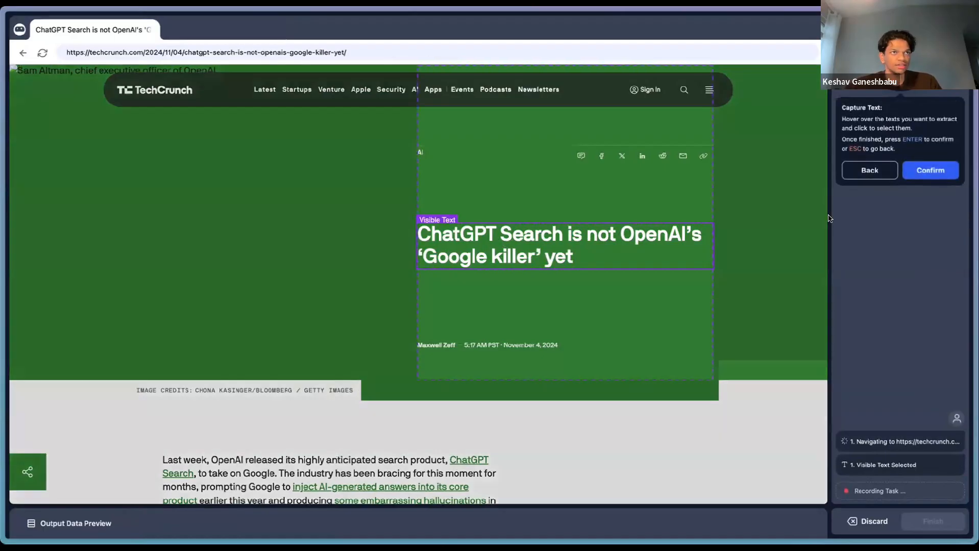
{"action": "key", "text": "Return"}
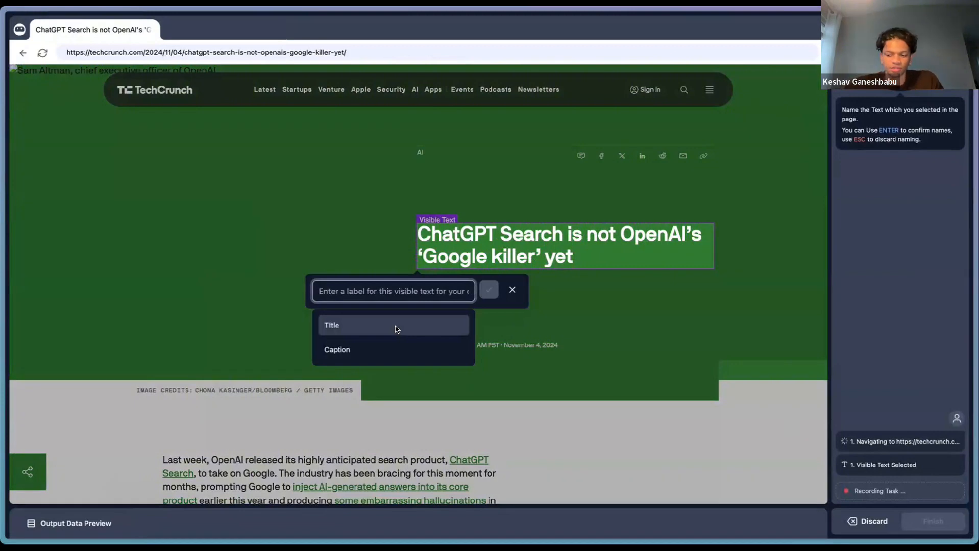
Label the captured headline as Title and save the captured text.
{"action": "left_click", "coordinate": [395, 327]}
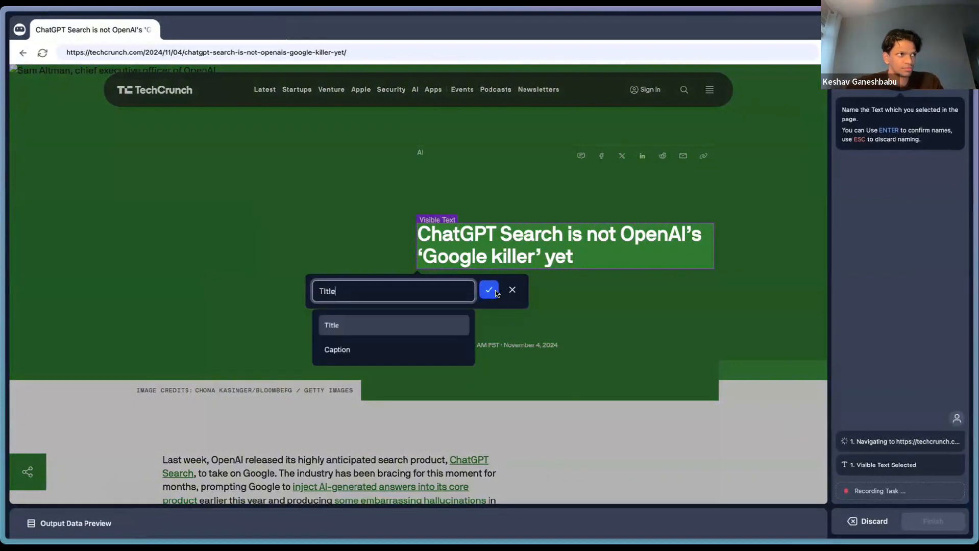
{"action": "left_click", "coordinate": [493, 293]}
{"action": "left_click", "coordinate": [769, 521]}
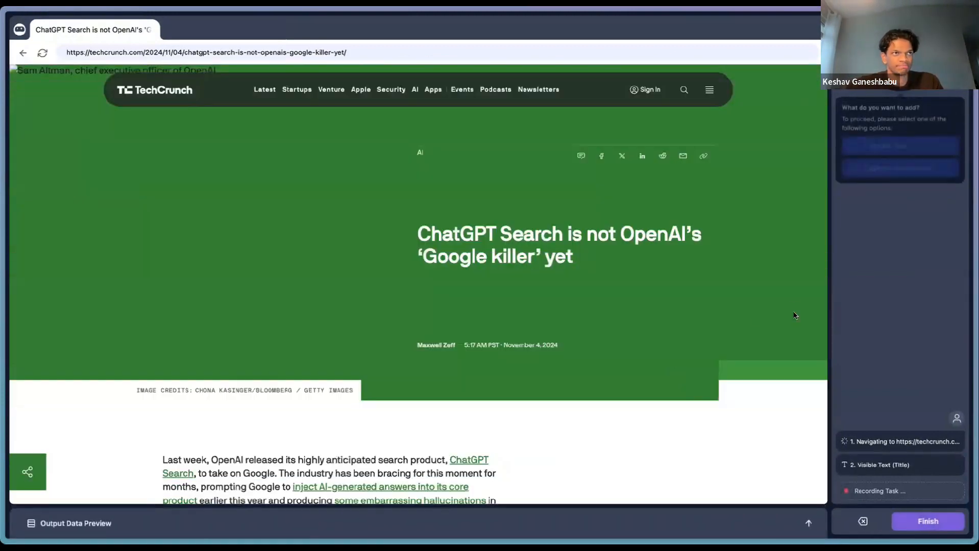
Select the article's opening paragraph as a Visible Text capture and confirm the selection.
{"action": "scroll", "coordinate": [665, 365], "scroll_direction": "down", "scroll_amount": 3}
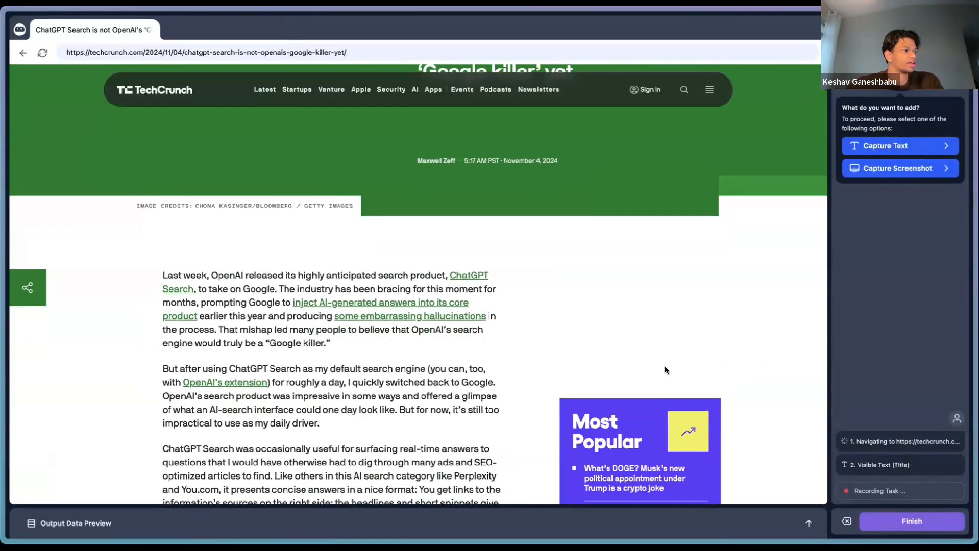
{"action": "left_click", "coordinate": [908, 148]}
{"action": "left_click", "coordinate": [908, 152]}
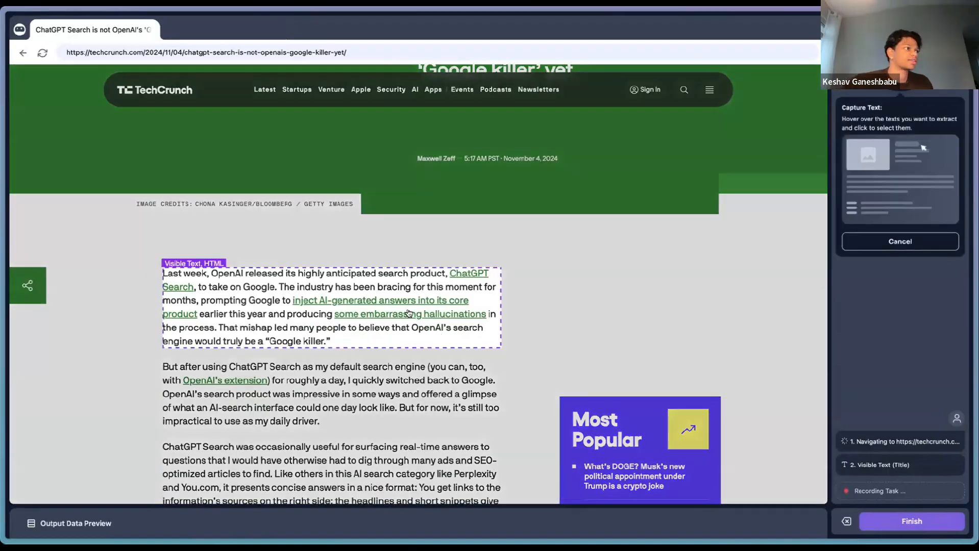
{"action": "left_click", "coordinate": [283, 280]}
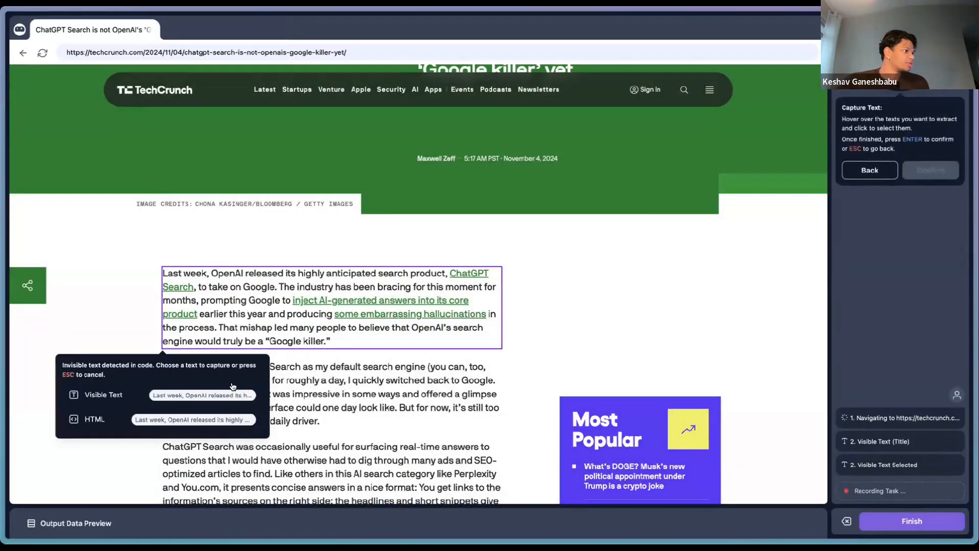
{"action": "left_click", "coordinate": [220, 399]}
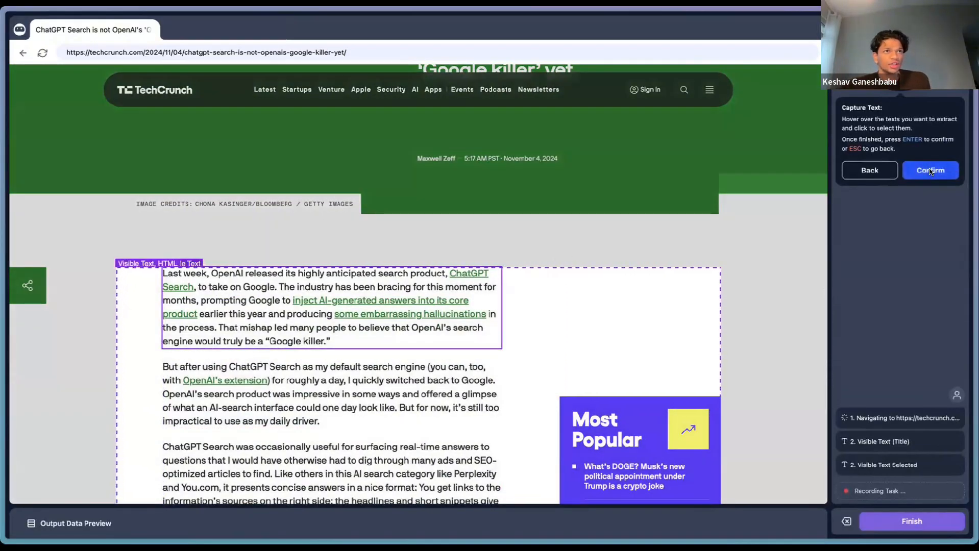
{"action": "left_click", "coordinate": [954, 170]}
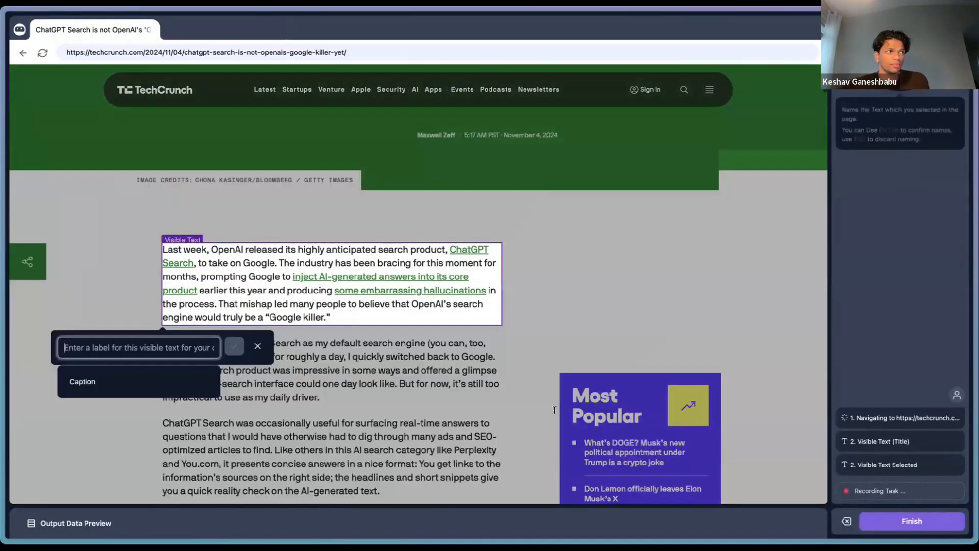
Label the captured opening paragraph as Caption and save the captured text.
{"action": "left_click", "coordinate": [113, 390]}
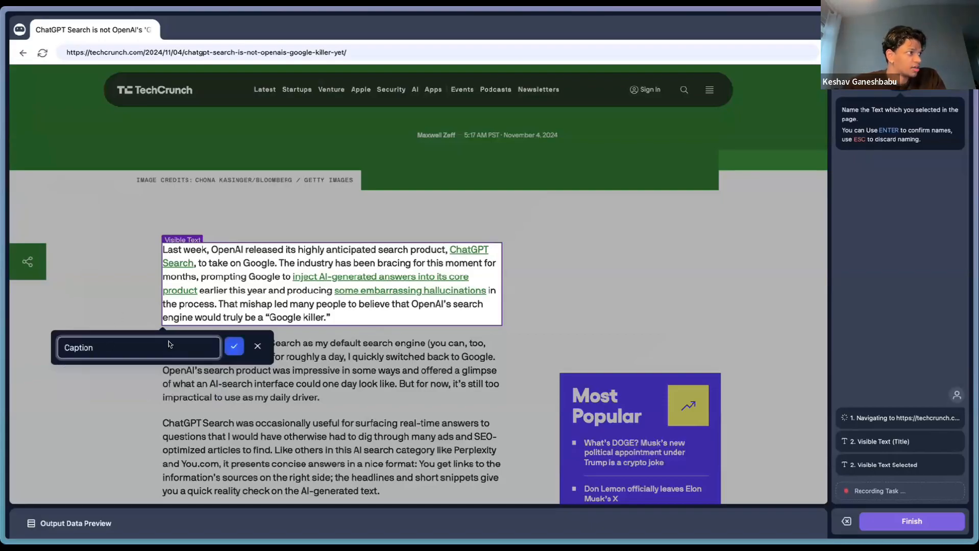
{"action": "left_click", "coordinate": [234, 346]}
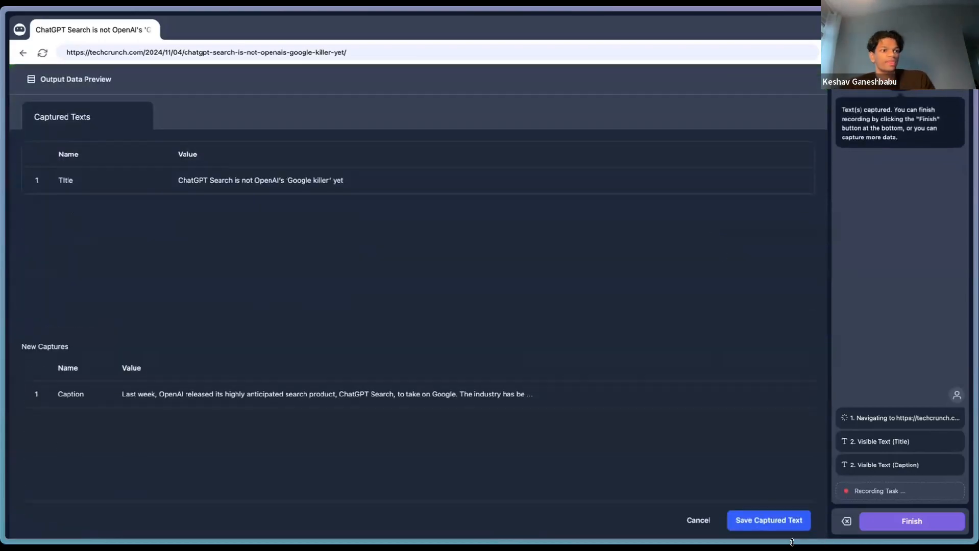
{"action": "left_click", "coordinate": [787, 522]}
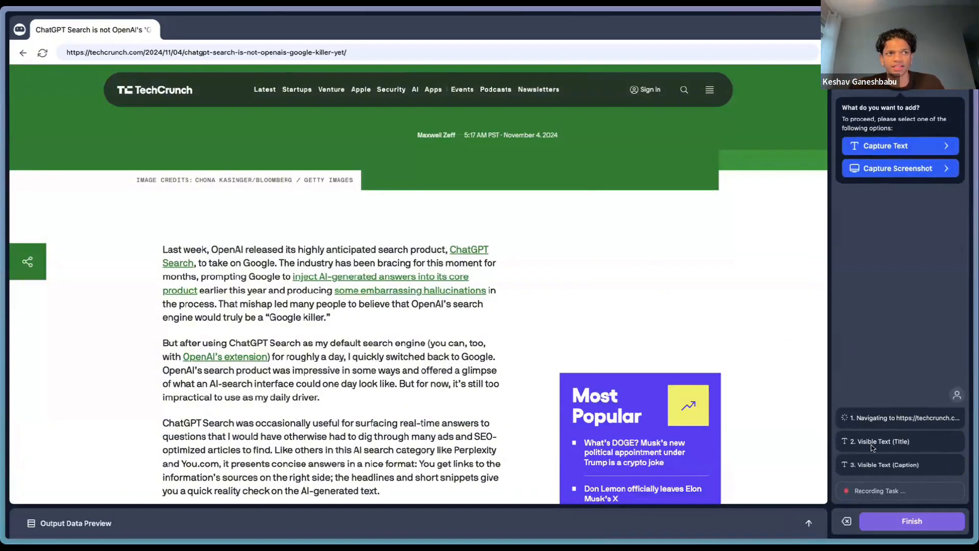
Finish the robot's training recording with the Title and Caption capture steps.
{"action": "mouse_move", "coordinate": [924, 446]}
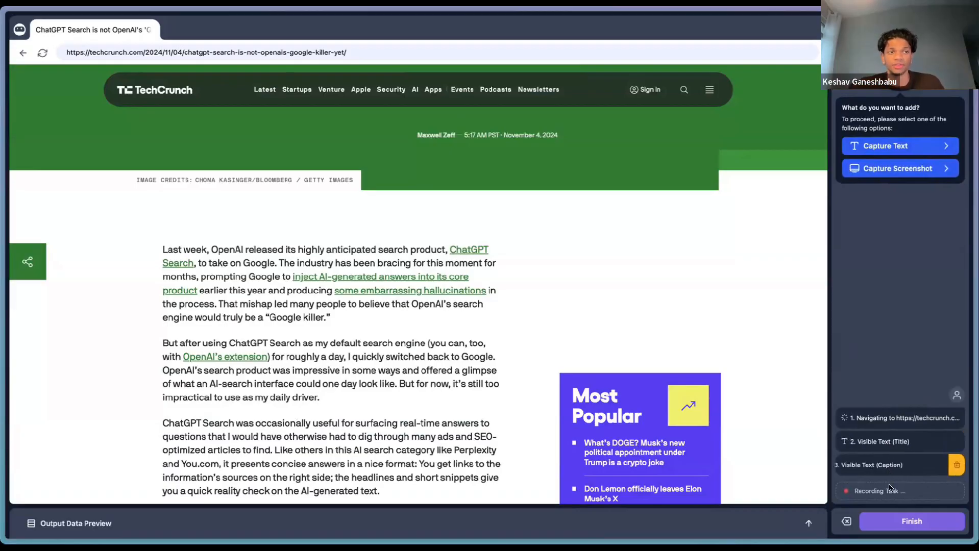
{"action": "mouse_move", "coordinate": [894, 461]}
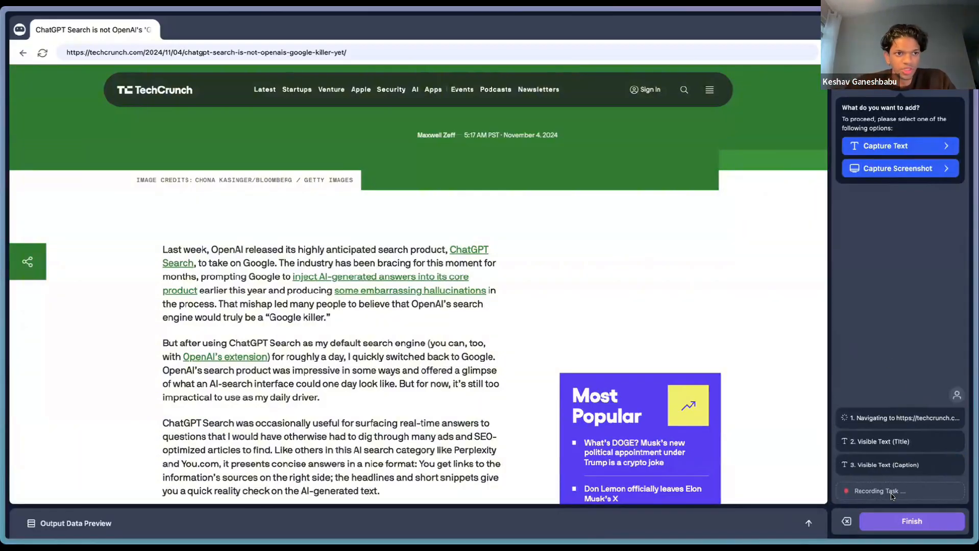
{"action": "left_click", "coordinate": [896, 518]}
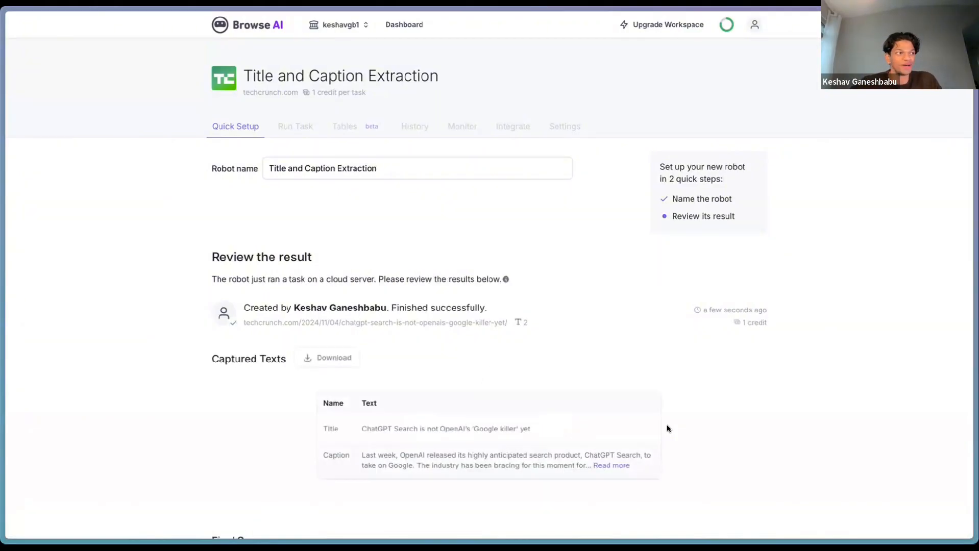
Review the robot's captured texts and recorded steps, and finish its quick setup.
{"action": "scroll", "coordinate": [668, 413], "scroll_direction": "down", "scroll_amount": 4}
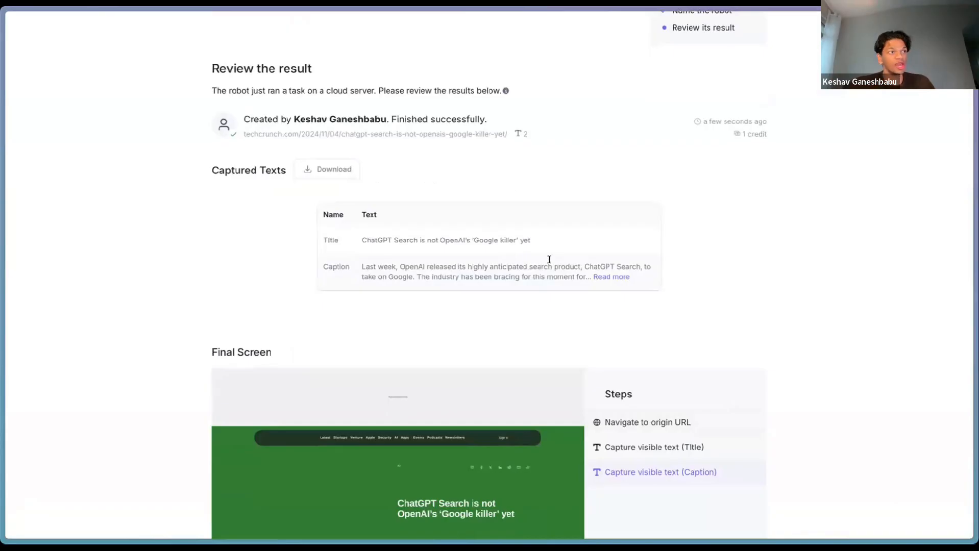
{"action": "scroll", "coordinate": [691, 269], "scroll_direction": "up", "scroll_amount": 4}
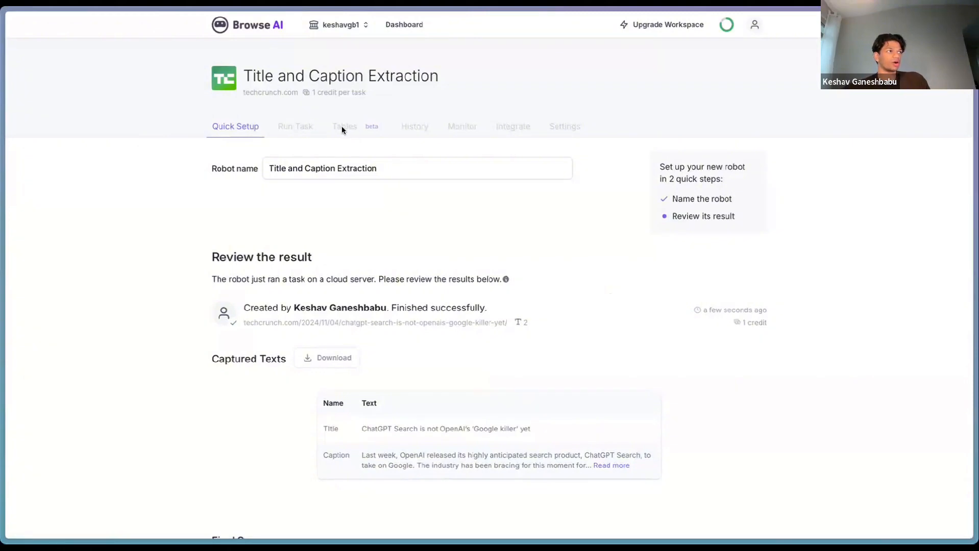
{"action": "scroll", "coordinate": [576, 309], "scroll_direction": "down", "scroll_amount": 5}
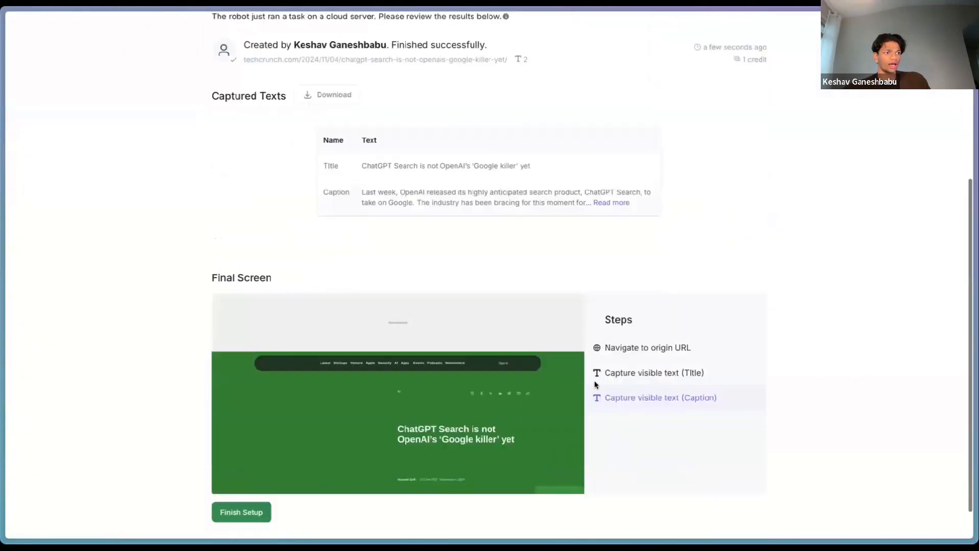
{"action": "scroll", "coordinate": [594, 381], "scroll_direction": "down", "scroll_amount": 1}
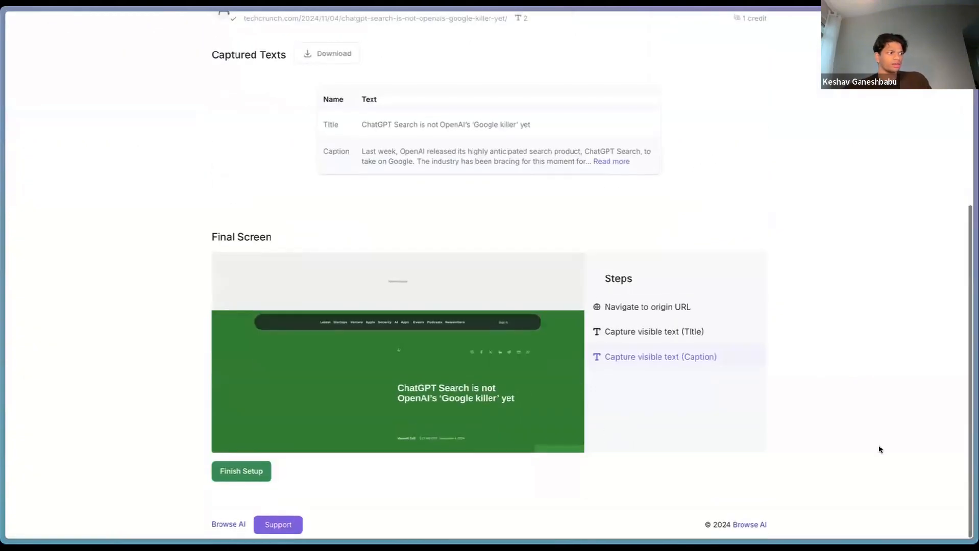
{"action": "left_click", "coordinate": [246, 476]}
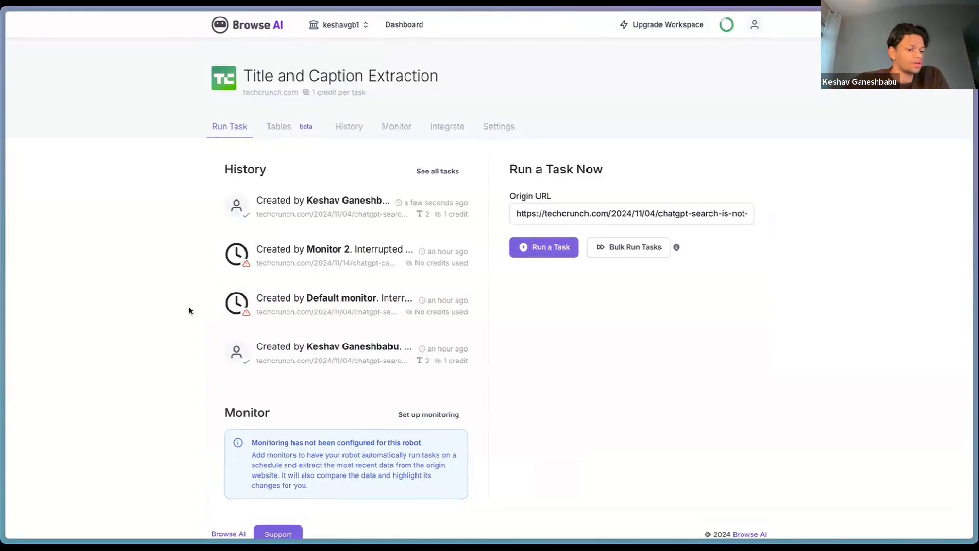
Switch to the LinkedIn Post Automation scenario in Make and check the Browse AI trigger's webhook settings.
{"action": "mouse_move", "coordinate": [4, 381]}
{"action": "scroll", "coordinate": [75, 328], "scroll_direction": "down", "scroll_amount": 6}
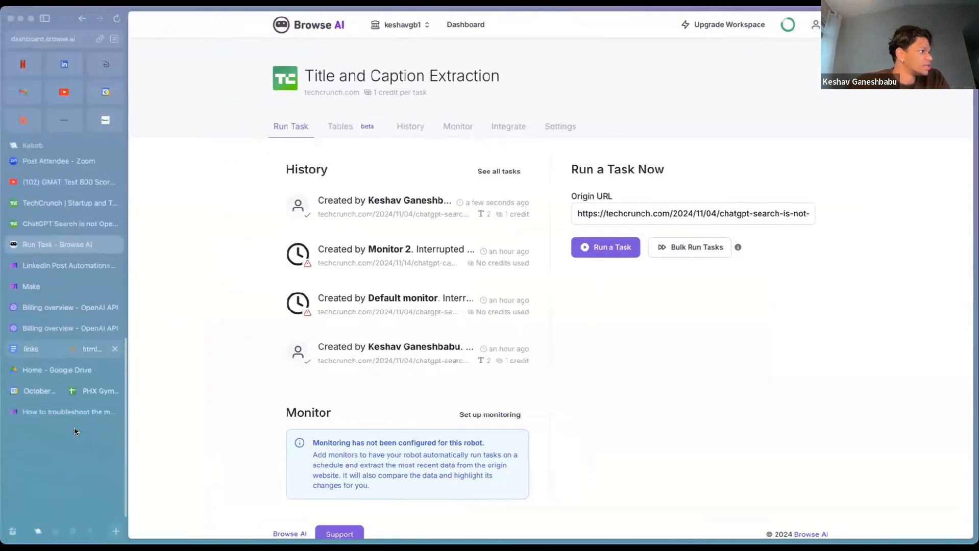
{"action": "left_click", "coordinate": [68, 302]}
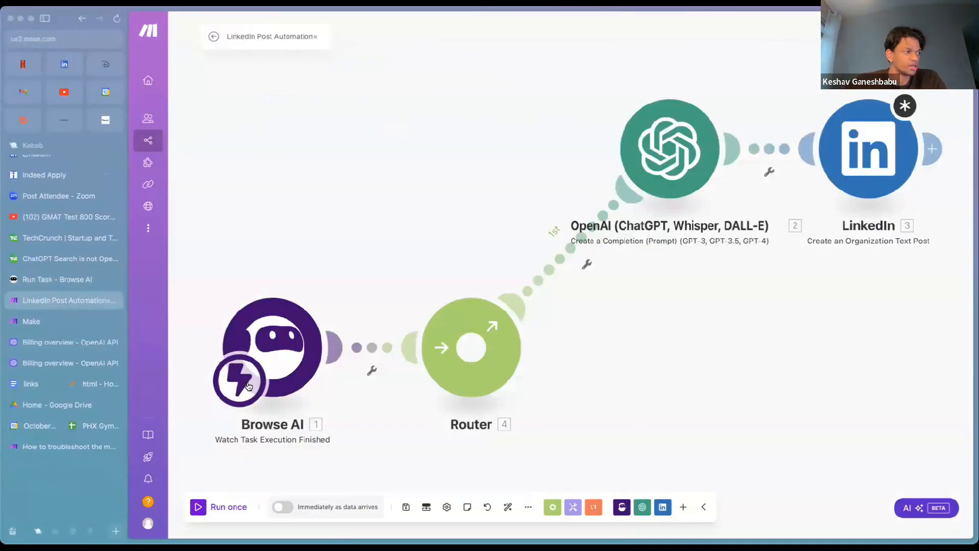
{"action": "left_click", "coordinate": [287, 353]}
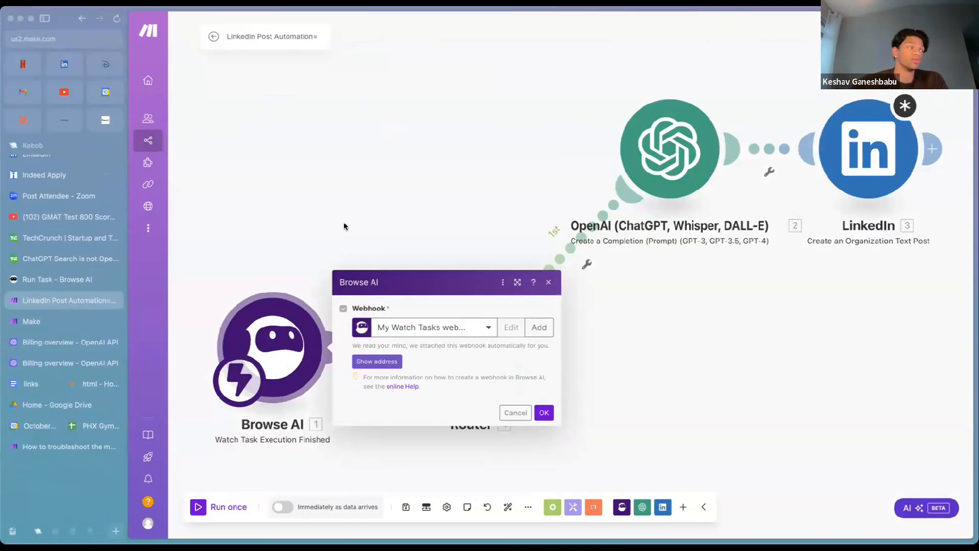
Return to Browse AI and run the Title and Caption Extraction robot on the TechCrunch article's origin URL.
{"action": "left_click", "coordinate": [90, 279]}
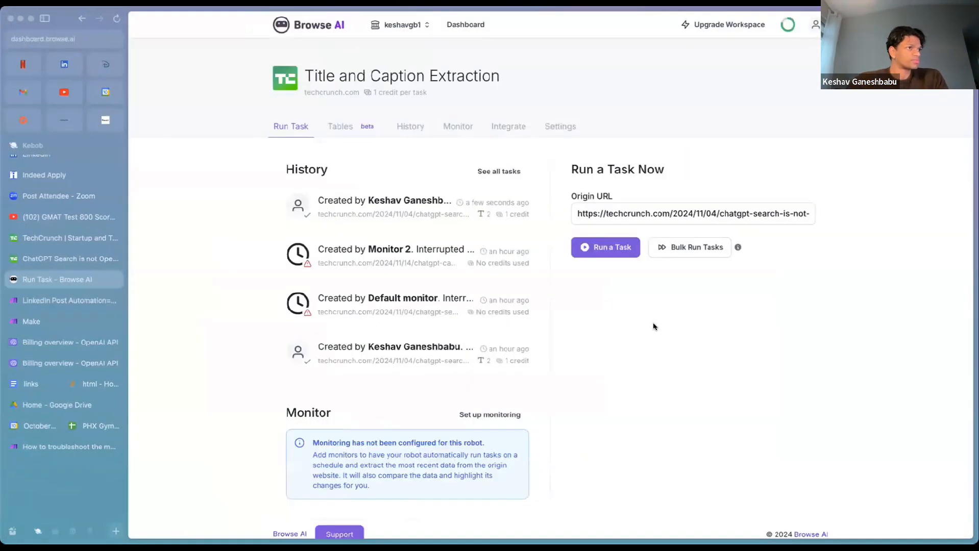
{"action": "left_click", "coordinate": [610, 255]}
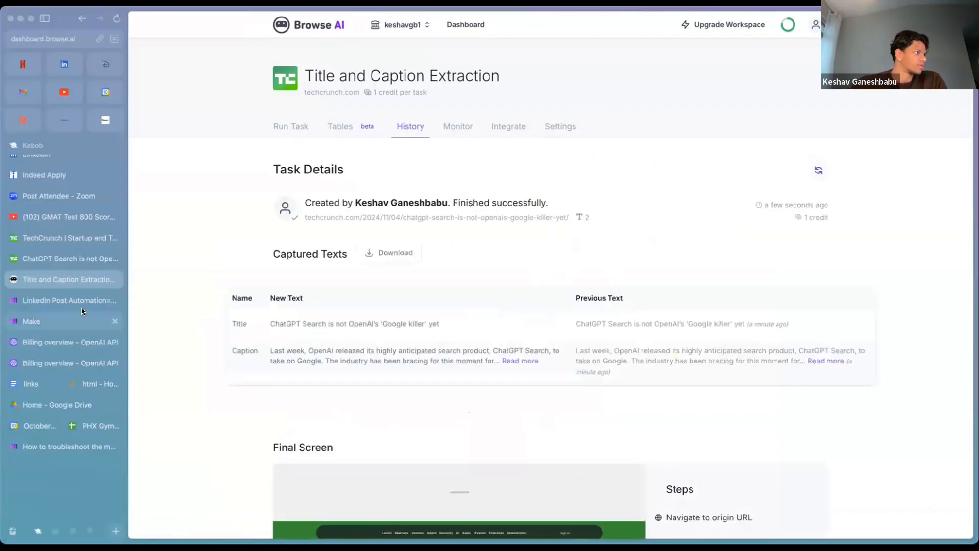
Switch back to the Make scenario and confirm the Browse AI trigger with its My Watch Tasks webhook.
{"action": "left_click", "coordinate": [69, 300]}
{"action": "left_click", "coordinate": [688, 351]}
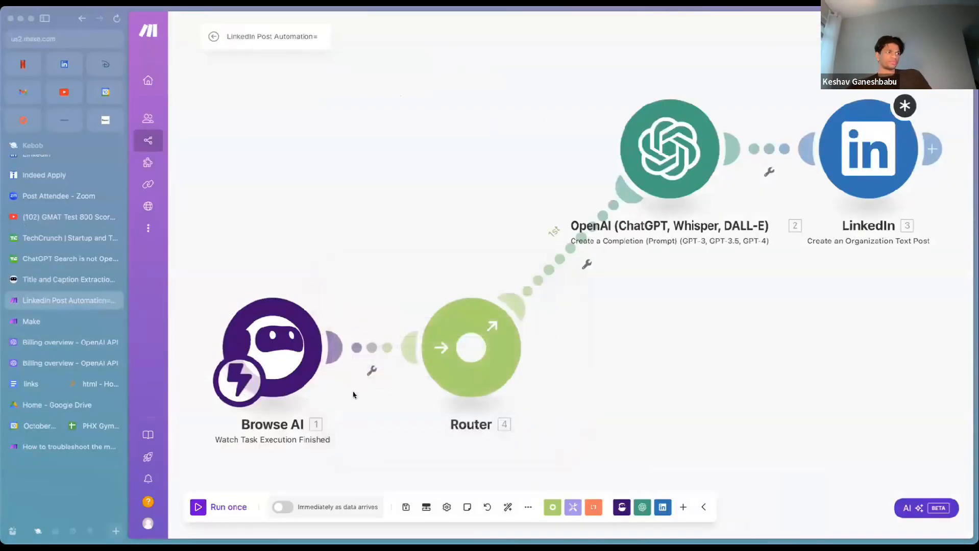
{"action": "left_click", "coordinate": [304, 365]}
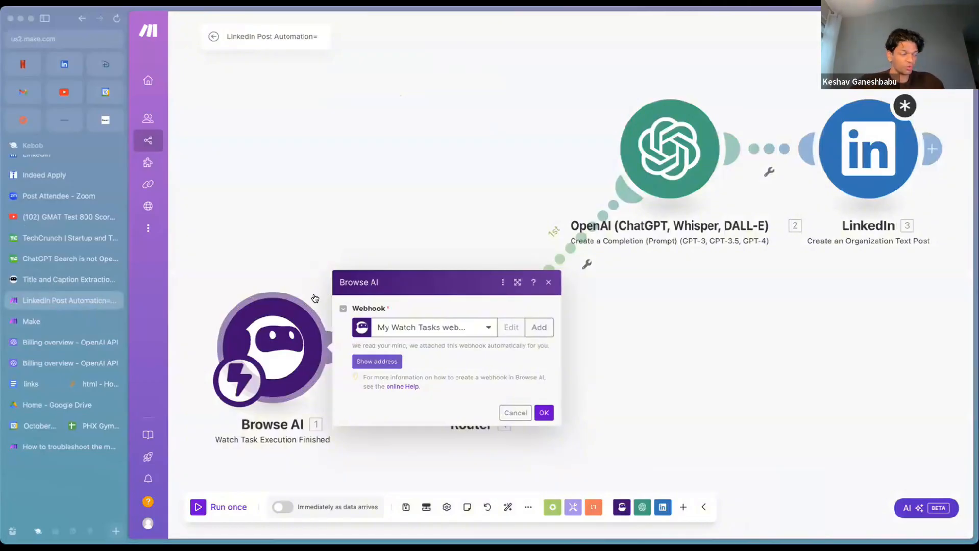
{"action": "left_click", "coordinate": [545, 413]}
Try to run the scenario once, dismissing the LinkedIn module's unsaved-changes warning.
{"action": "left_click", "coordinate": [227, 508]}
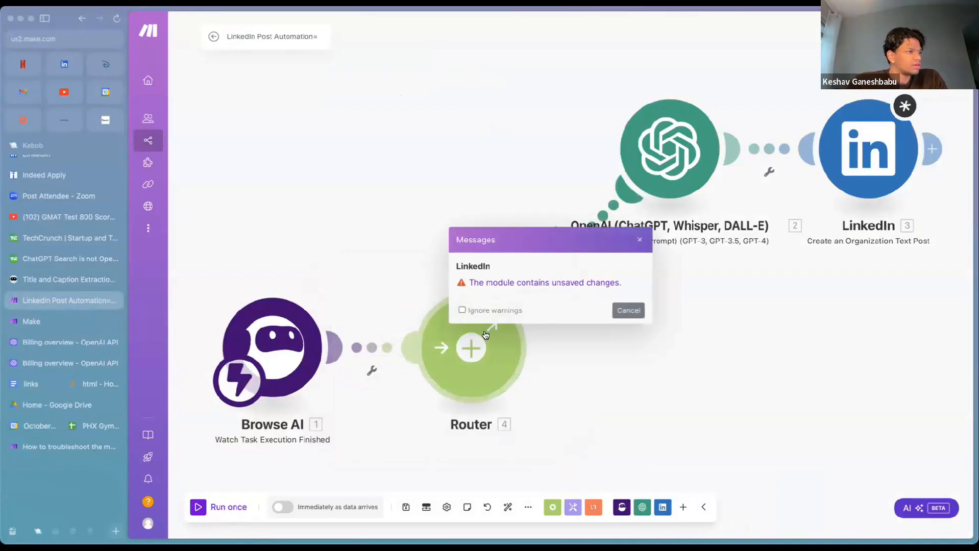
{"action": "left_click", "coordinate": [627, 311]}
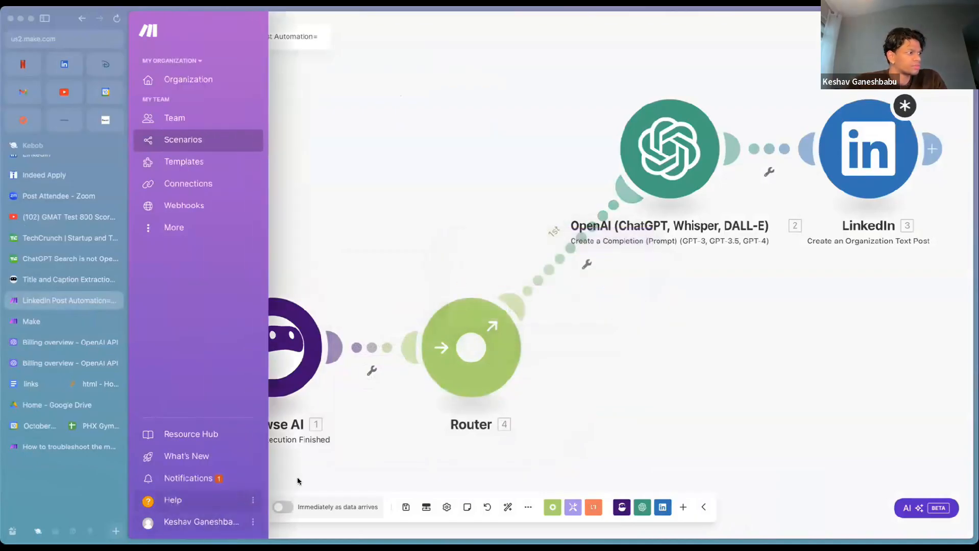
{"action": "left_click", "coordinate": [212, 507]}
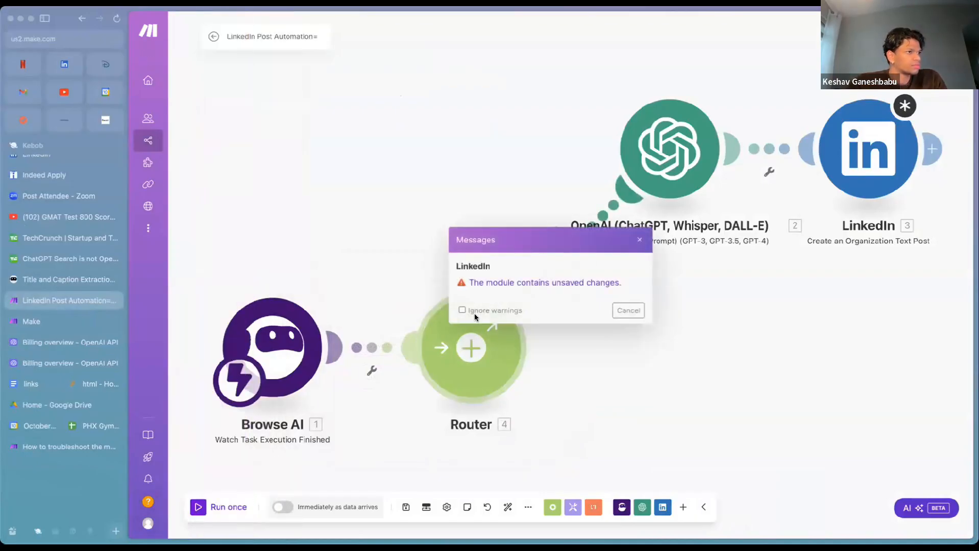
{"action": "left_click", "coordinate": [627, 311]}
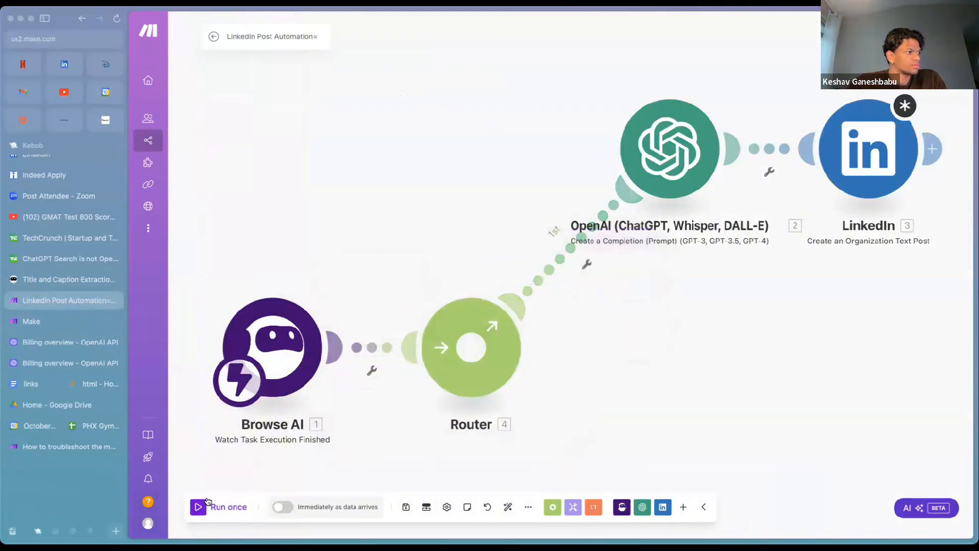
{"action": "left_click", "coordinate": [203, 509]}
{"action": "left_click", "coordinate": [641, 240]}
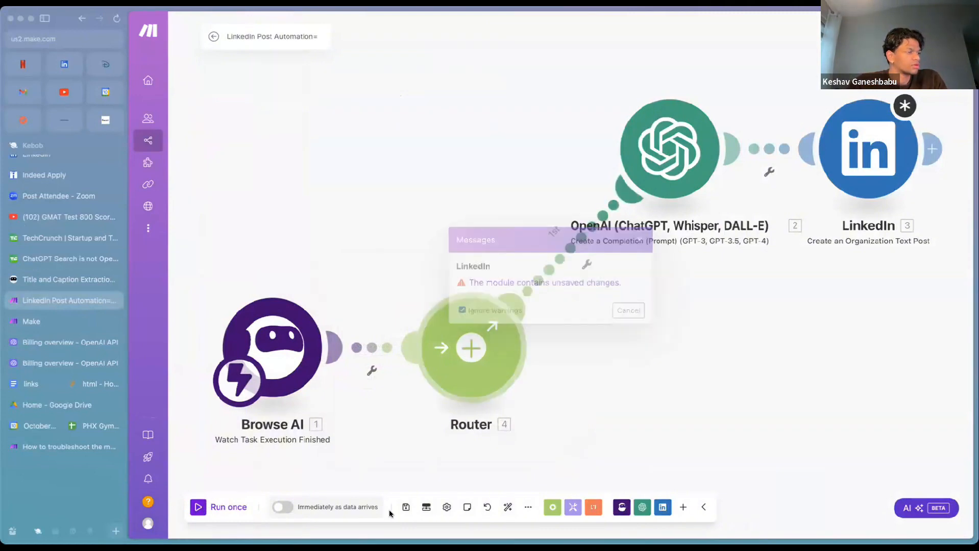
Save the scenario anyway with warnings ignored, and try to run it once again.
{"action": "left_click", "coordinate": [406, 507]}
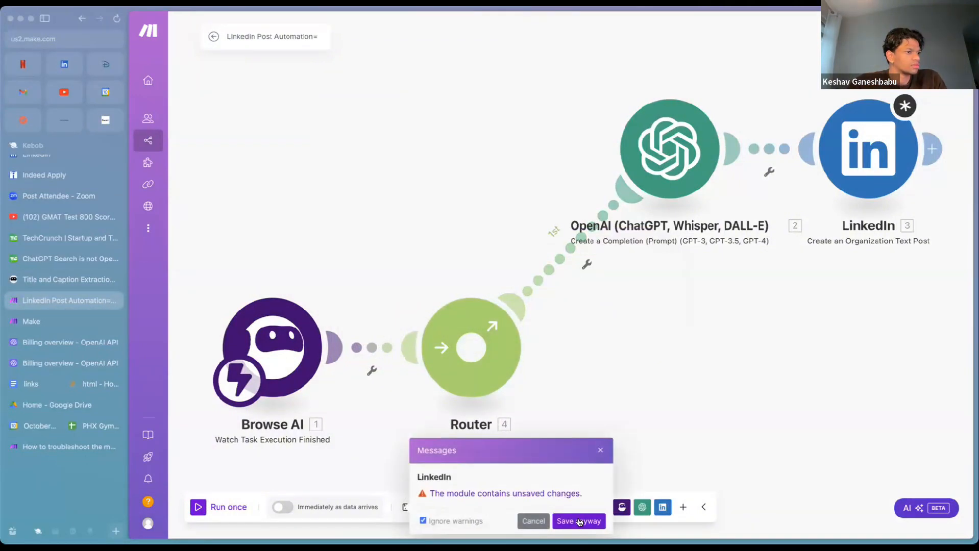
{"action": "left_click", "coordinate": [577, 520]}
{"action": "left_click", "coordinate": [212, 506]}
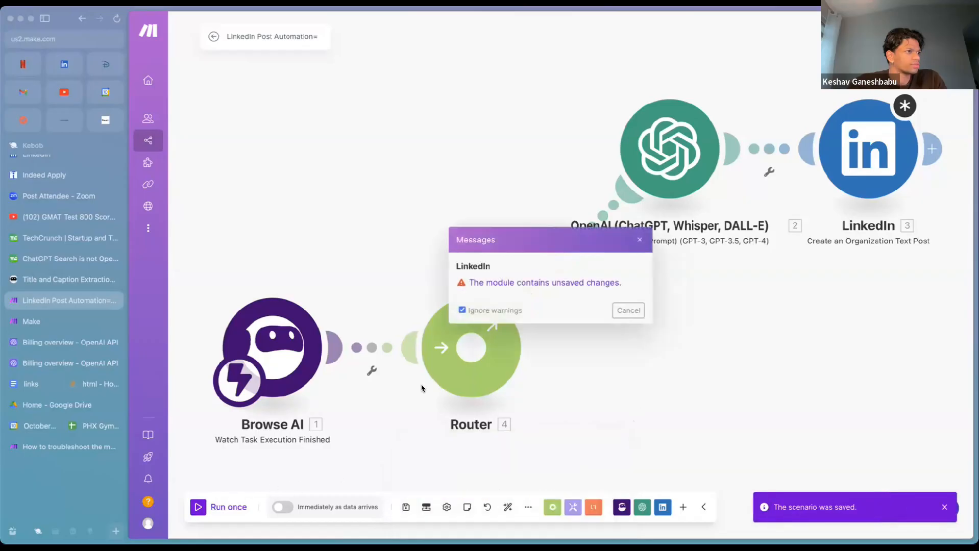
{"action": "left_click", "coordinate": [640, 241]}
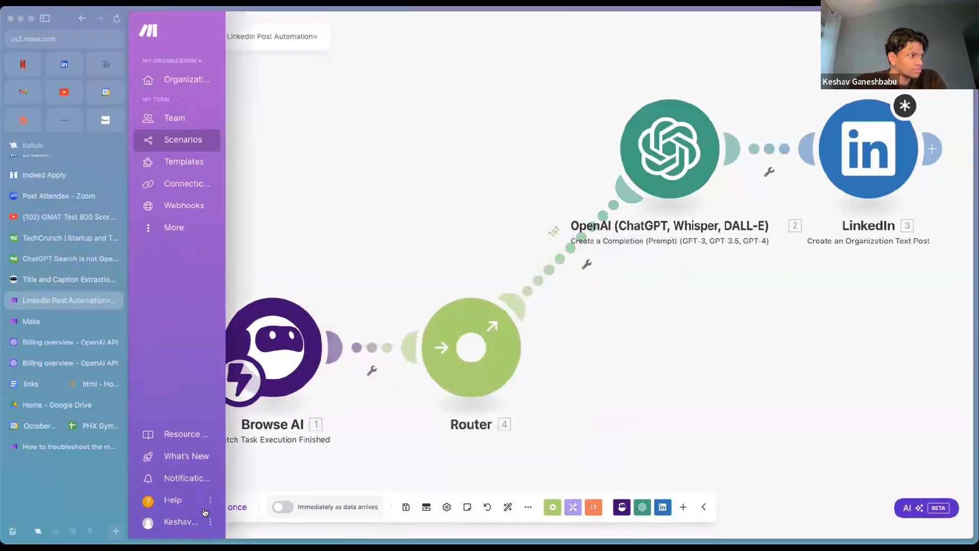
{"action": "left_click", "coordinate": [199, 508]}
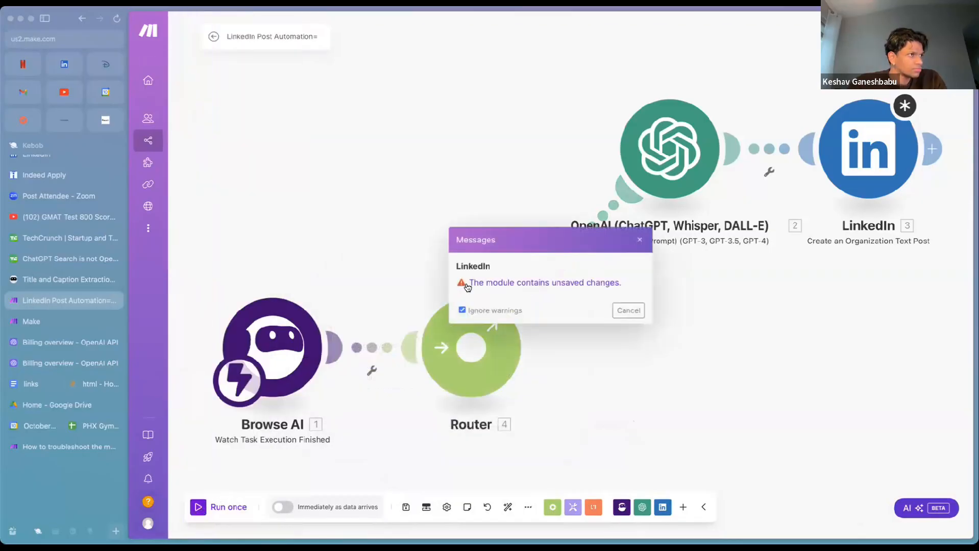
{"action": "left_click", "coordinate": [628, 311]}
Check the OpenAI module's settings and close them without changes.
{"action": "left_click", "coordinate": [669, 148]}
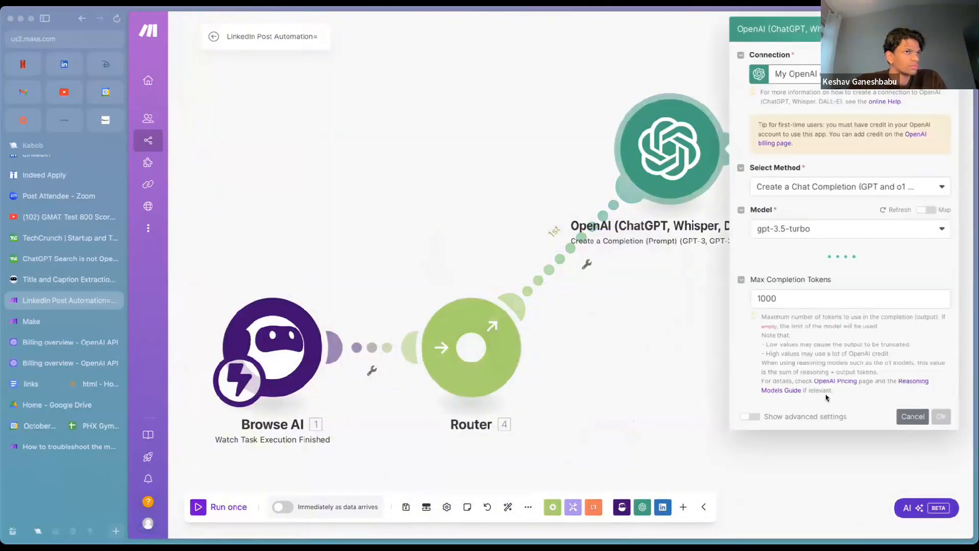
{"action": "left_click", "coordinate": [911, 415]}
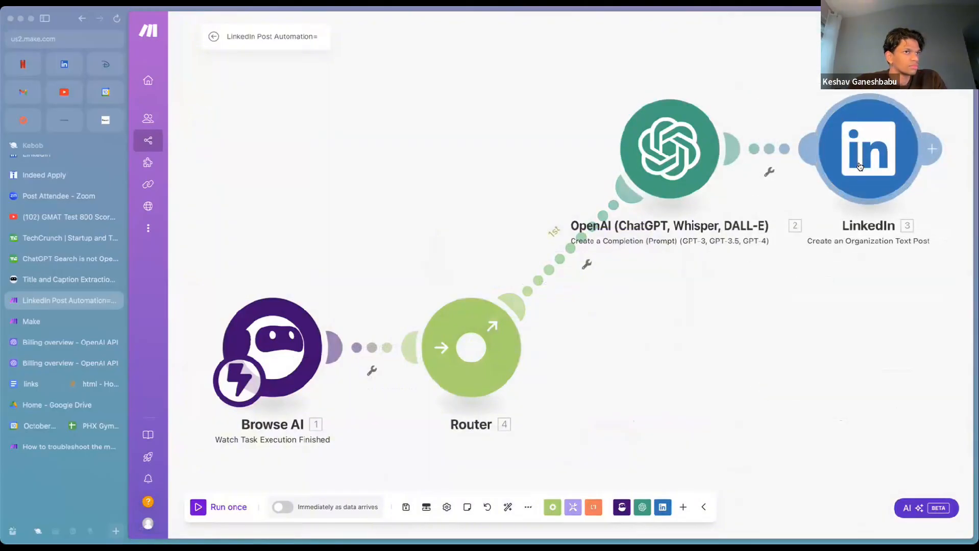
Save the scenario and run it once using the existing data in the webhook queue.
{"action": "left_click", "coordinate": [406, 507]}
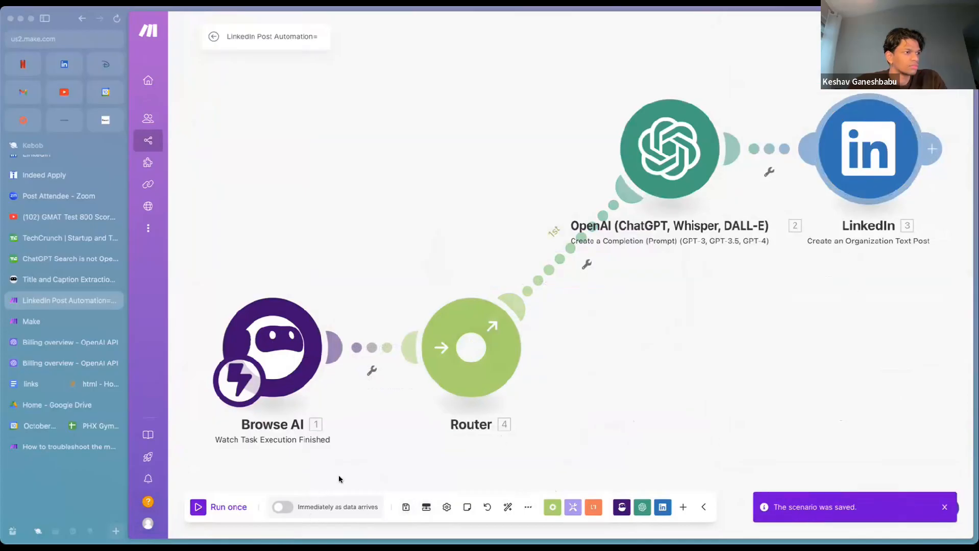
{"action": "left_click", "coordinate": [199, 507]}
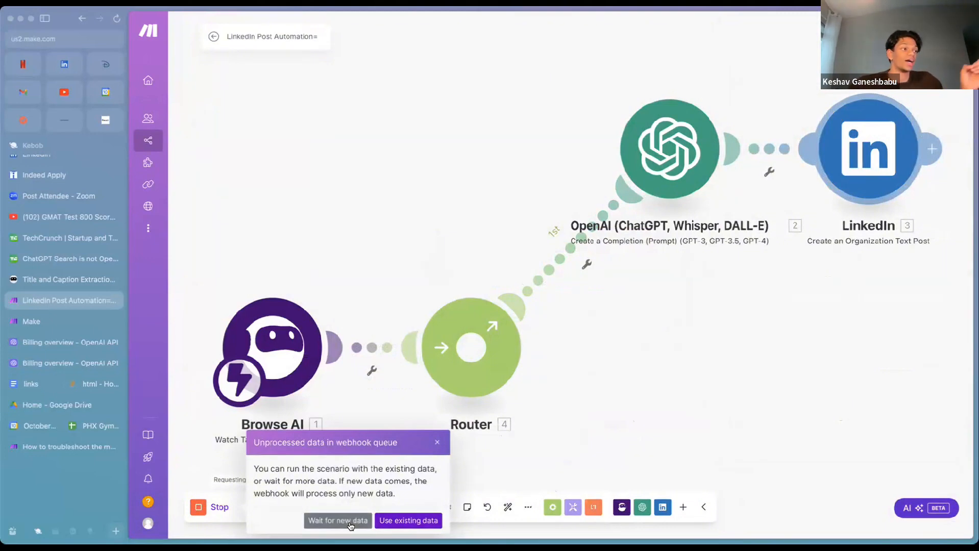
{"action": "left_click", "coordinate": [389, 519]}
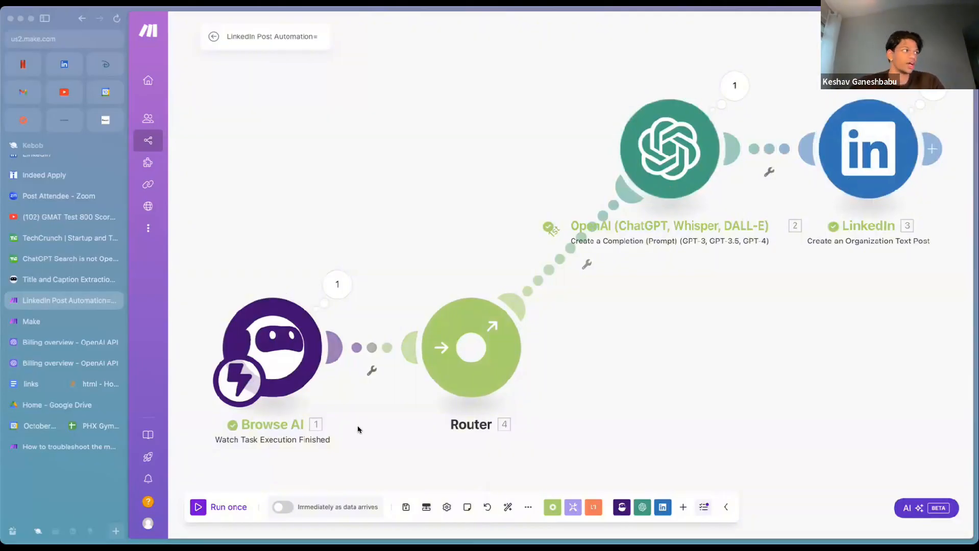
Switch to LinkedIn and open the GenAI Consulting company page's dashboard.
{"action": "left_click", "coordinate": [64, 67]}
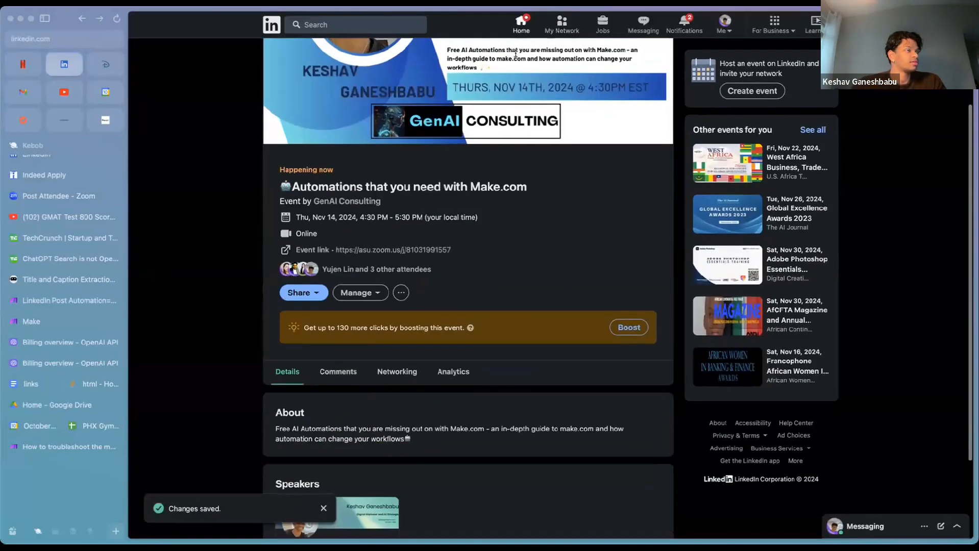
{"action": "left_click", "coordinate": [521, 23]}
{"action": "left_click", "coordinate": [313, 285]}
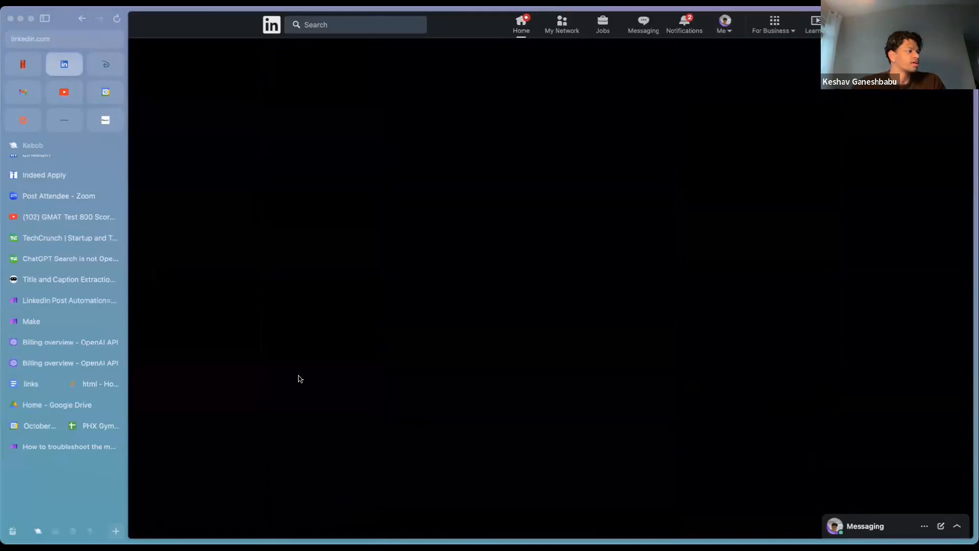
{"action": "key", "text": "super+s"}
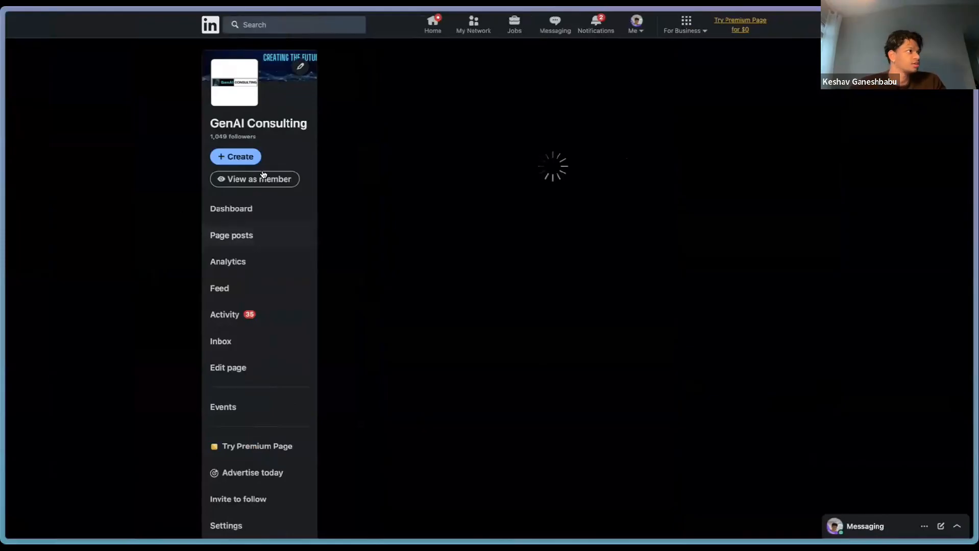
{"action": "scroll", "coordinate": [268, 305], "scroll_direction": "down", "scroll_amount": 1}
{"action": "scroll", "coordinate": [276, 207], "scroll_direction": "up", "scroll_amount": 1}
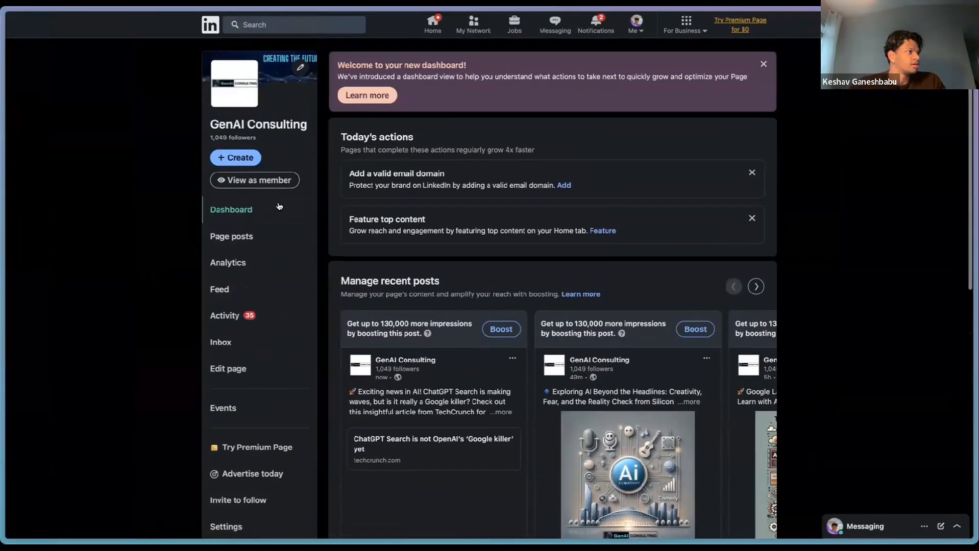
View the GenAI Consulting page as a member to check its page posts, and return to the dashboard.
{"action": "left_click", "coordinate": [255, 179]}
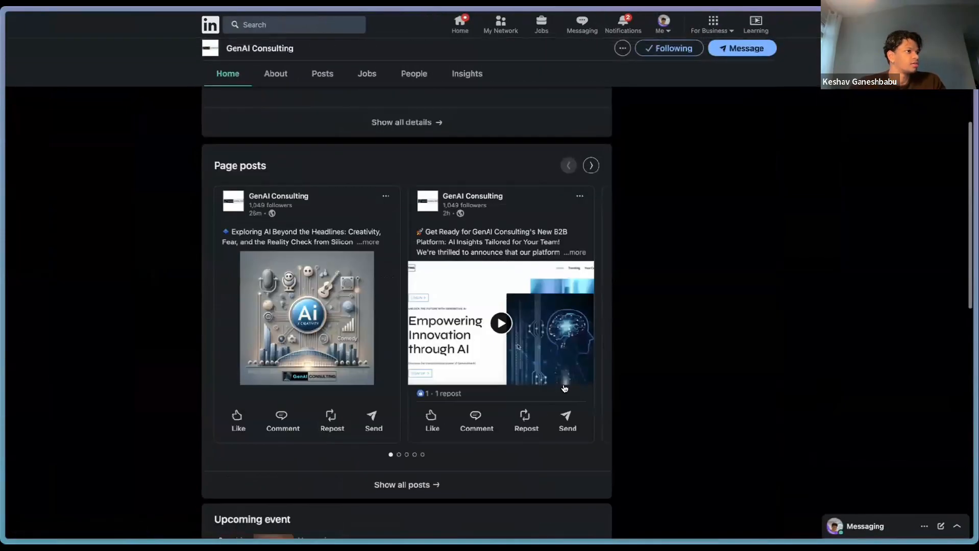
{"action": "scroll", "coordinate": [433, 283], "scroll_direction": "up", "scroll_amount": 2}
{"action": "scroll", "coordinate": [374, 340], "scroll_direction": "left", "scroll_amount": 5}
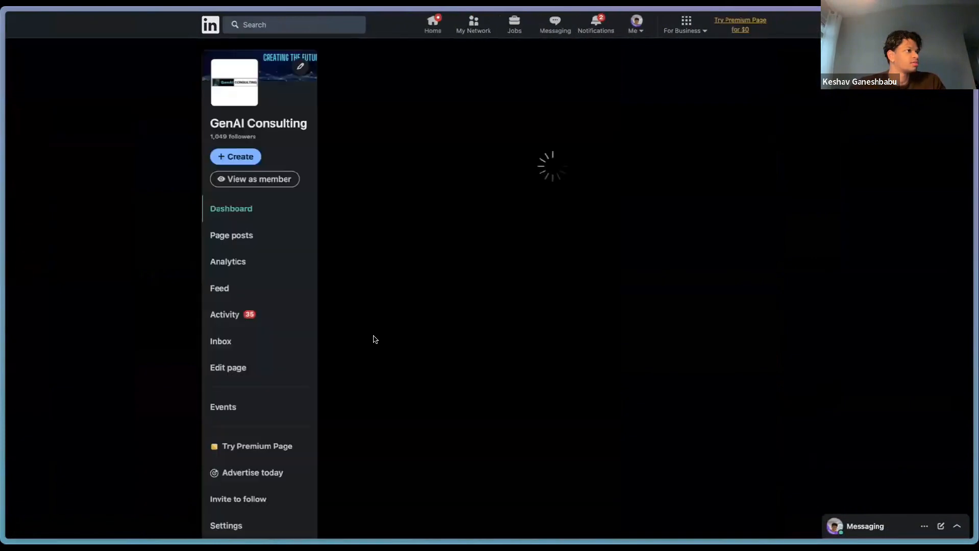
Open the company's published page posts and expand the full text of the newest ChatGPT Search post.
{"action": "left_click", "coordinate": [239, 236]}
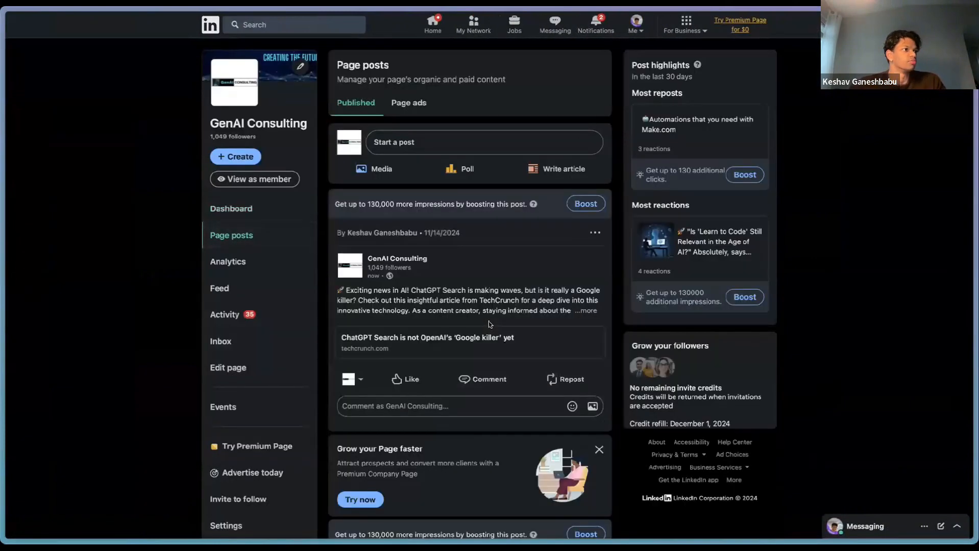
{"action": "scroll", "coordinate": [490, 325], "scroll_direction": "down", "scroll_amount": 2}
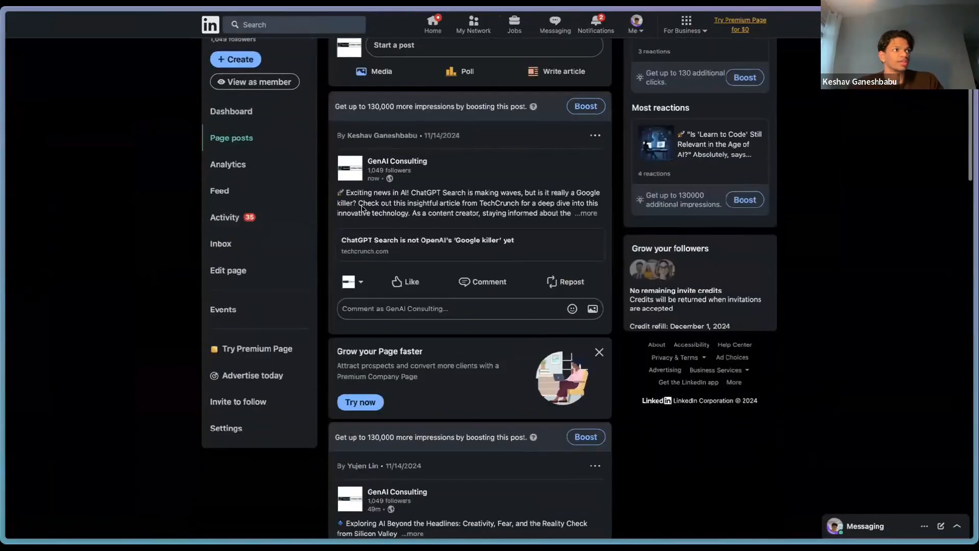
{"action": "left_click", "coordinate": [585, 213]}
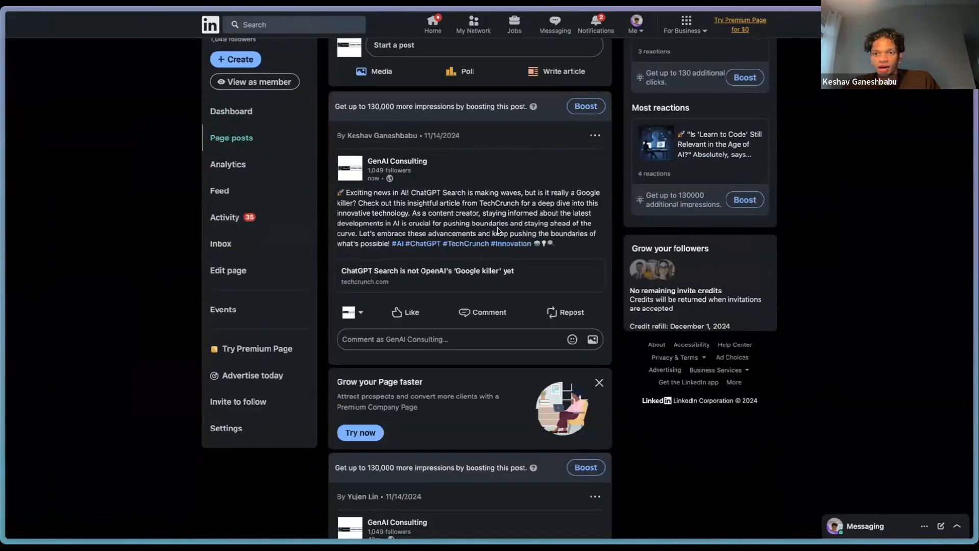